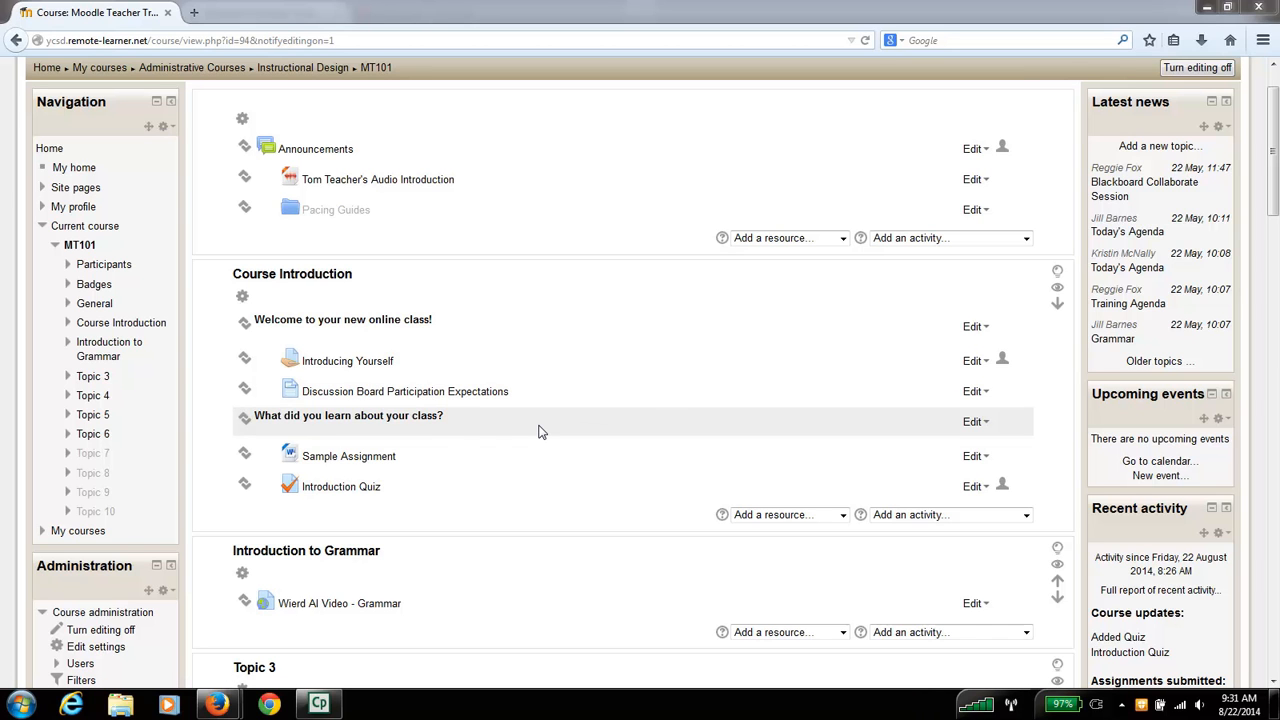
# - Add a new Forum activity to the Course Introduction section
pyautogui.scroll(-1, 1064, 410)
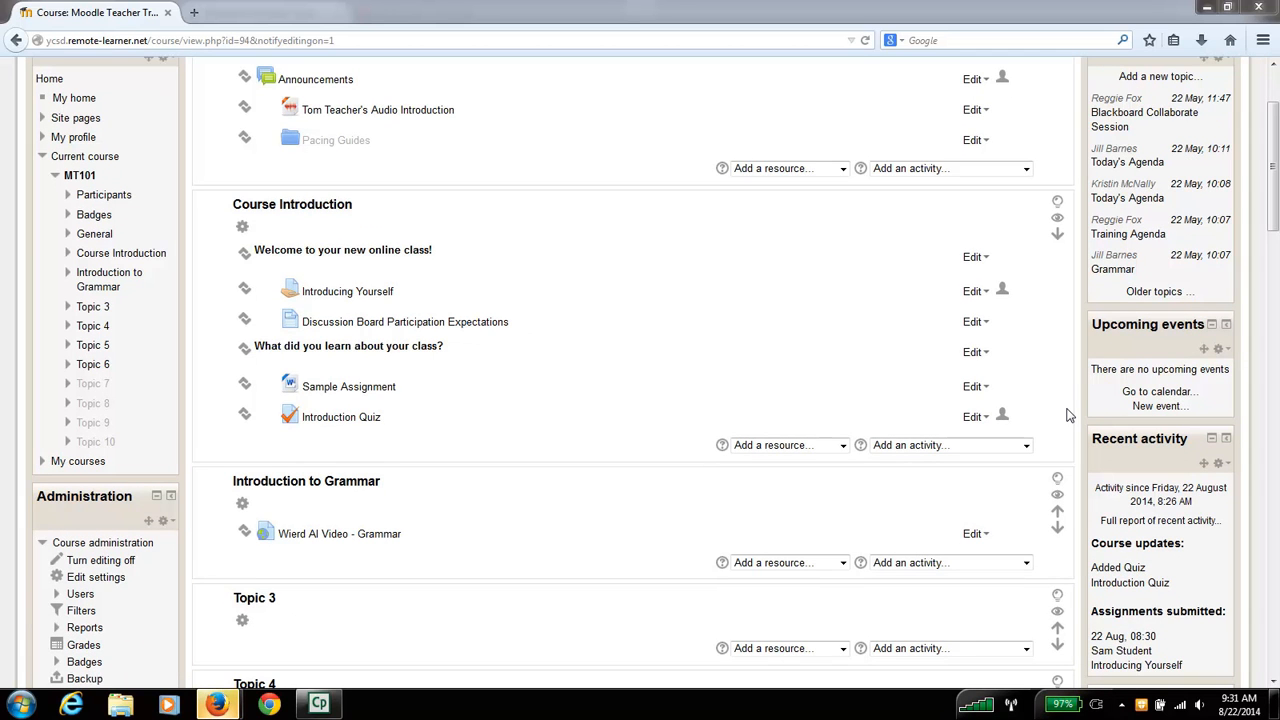
pyautogui.click(1027, 446)
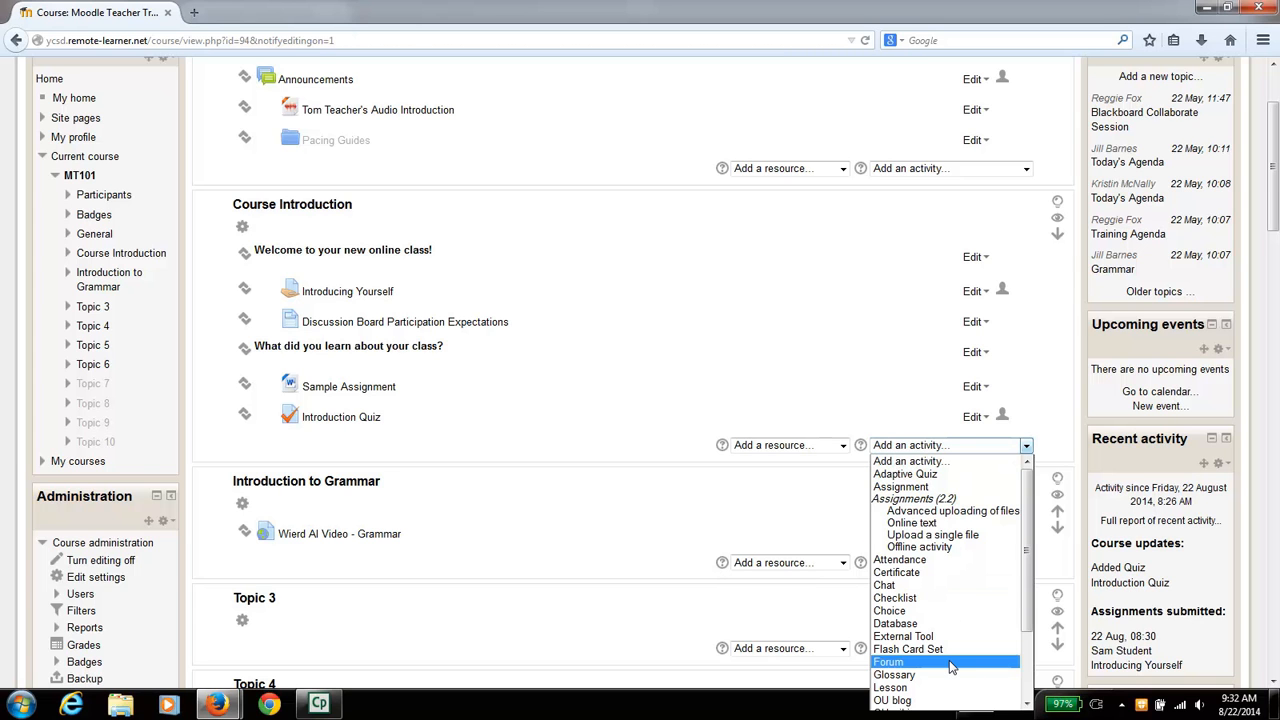
pyautogui.moveTo(1027, 612)
pyautogui.mouseDown()
pyautogui.moveTo(1028, 679)
pyautogui.moveTo(1028, 602)
pyautogui.mouseUp()
pyautogui.click(967, 664)
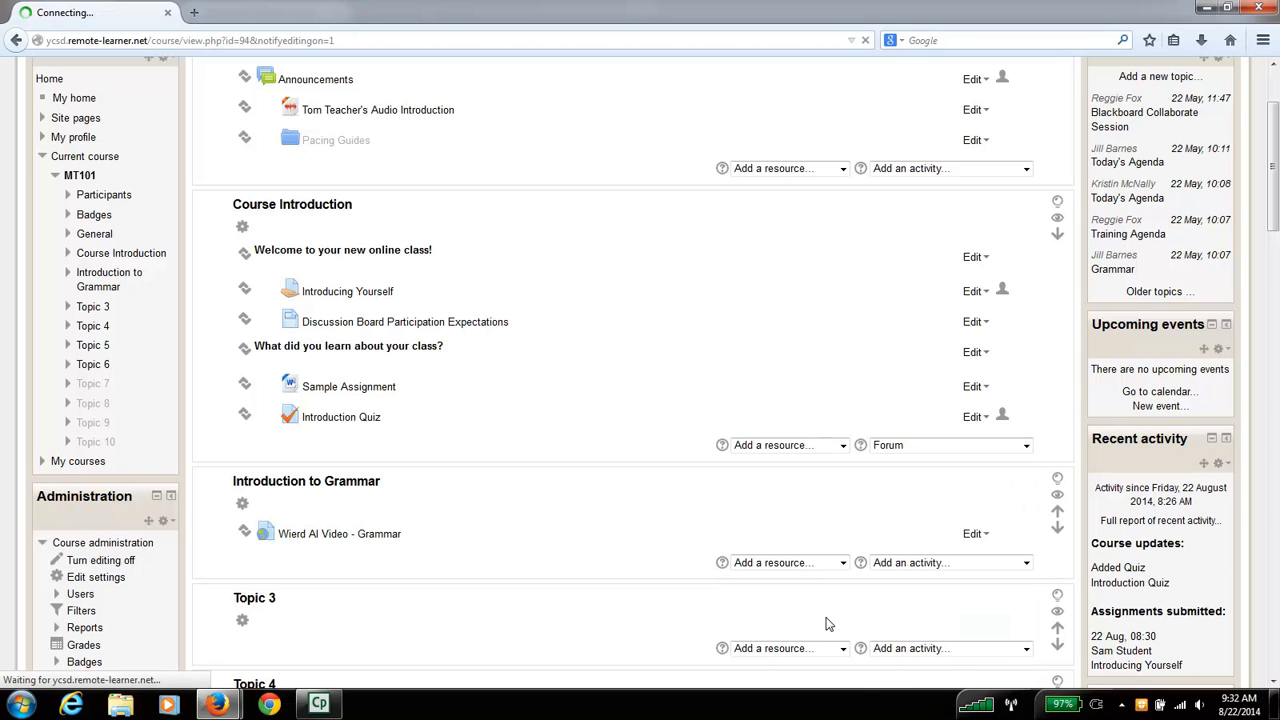
# - Name the forum "My First Forum"
pyautogui.click(517, 229)
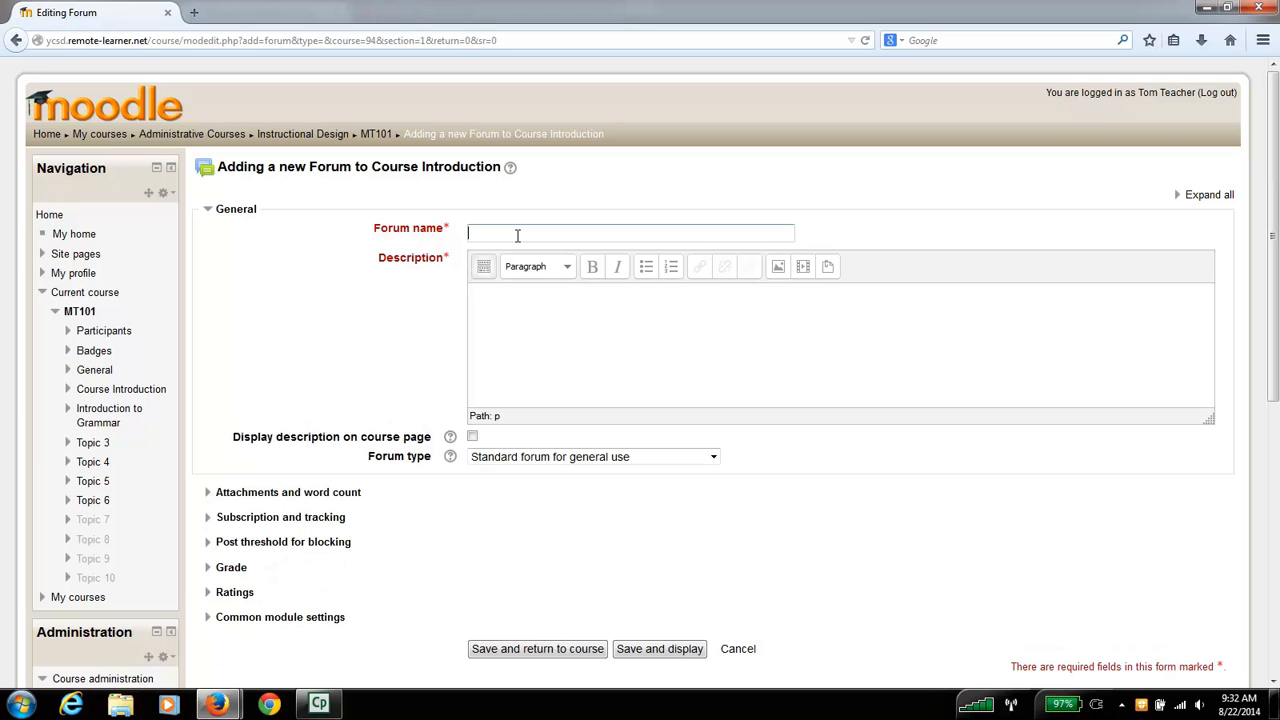
pyautogui.write('My First Forum')
# - Begin the forum's description with "Respond to each of the prompts that are given in the Forum"
pyautogui.click(537, 327)
pyautogui.write('Respond to the')
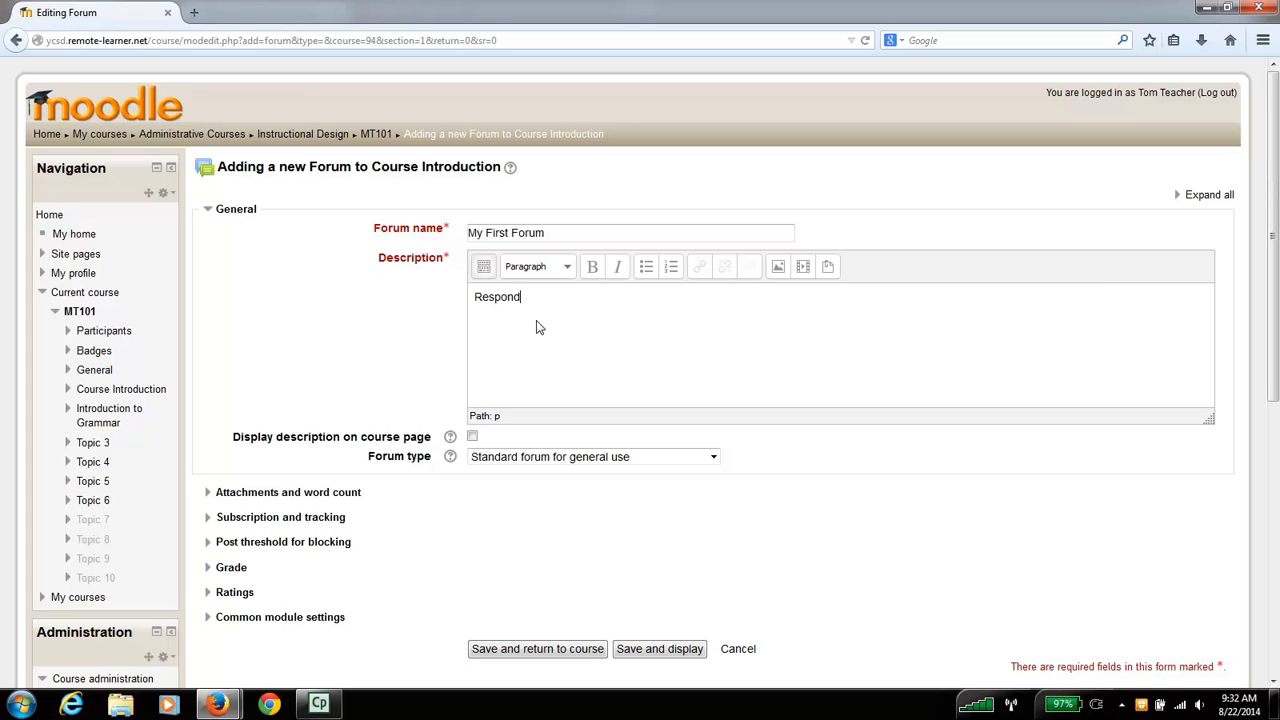
pyautogui.press('BackSpace')
pyautogui.press('BackSpace')
pyautogui.press('BackSpace')
pyautogui.press('BackSpace')
pyautogui.write('each of the ')
pyautogui.write('prompts that a')
pyautogui.write('re giv')
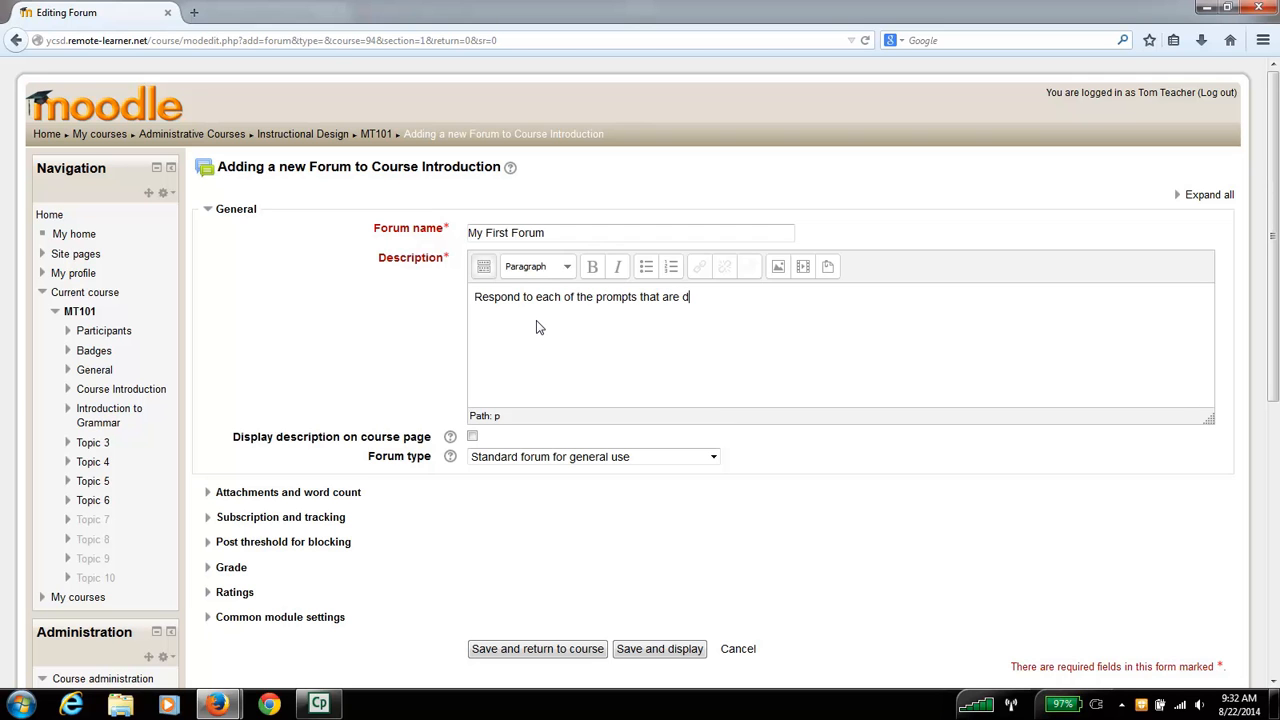
pyautogui.write('en in the Forum.  Be sur')
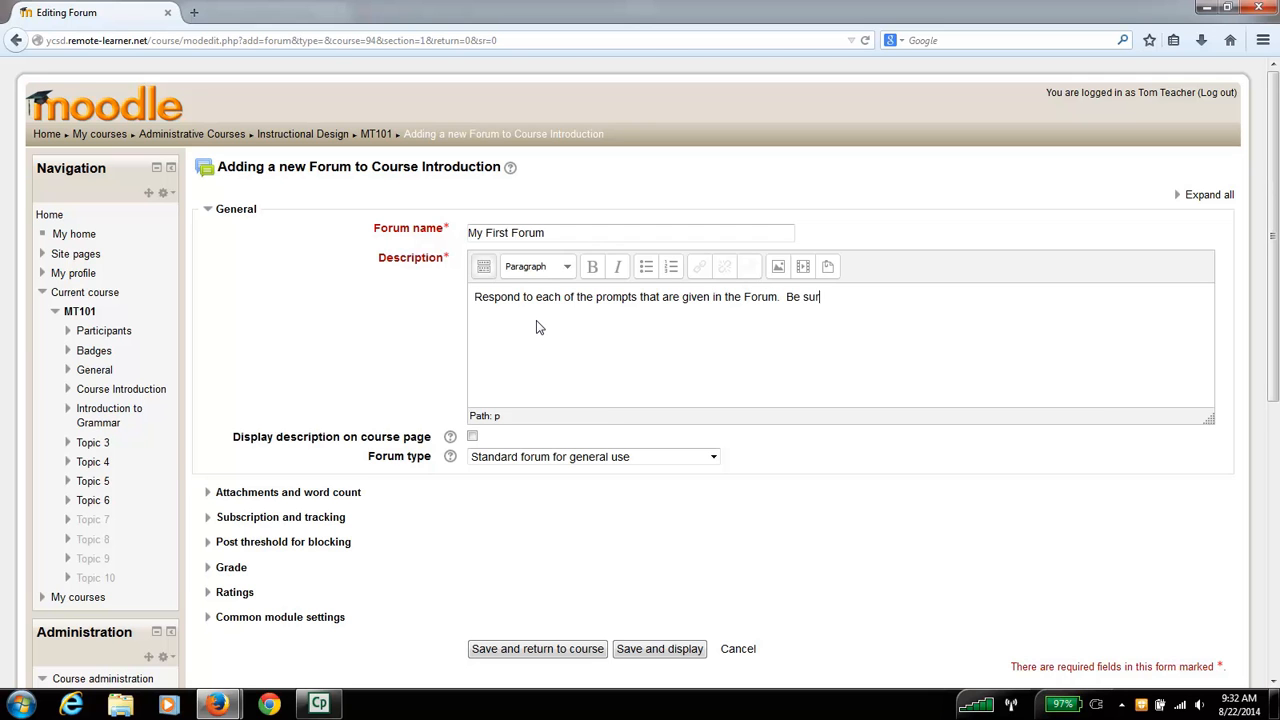
pyautogui.write('e to follow all requirements in teh')
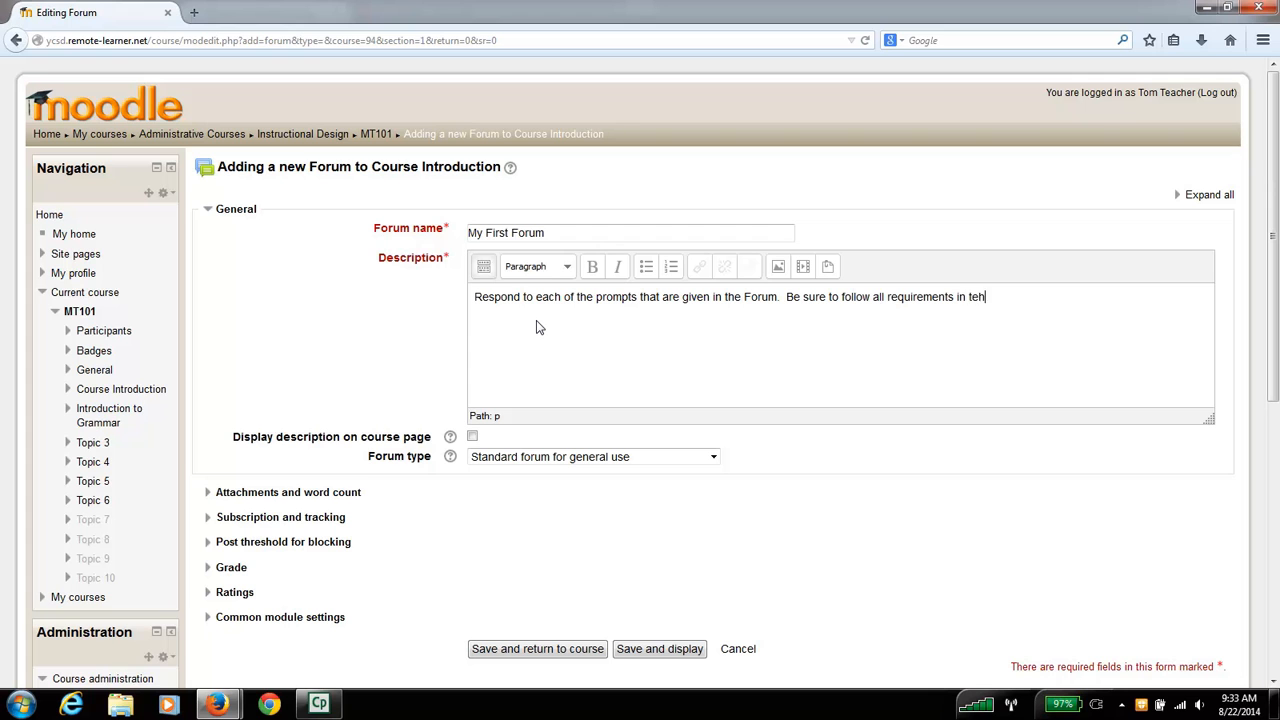
# - End that sentence with a period and continue the description with "Be sure to follow all requirements in the Discussion Board Expectations document."
pyautogui.press('BackSpace')
pyautogui.press('BackSpace')
pyautogui.write('he Discussion Board Exp')
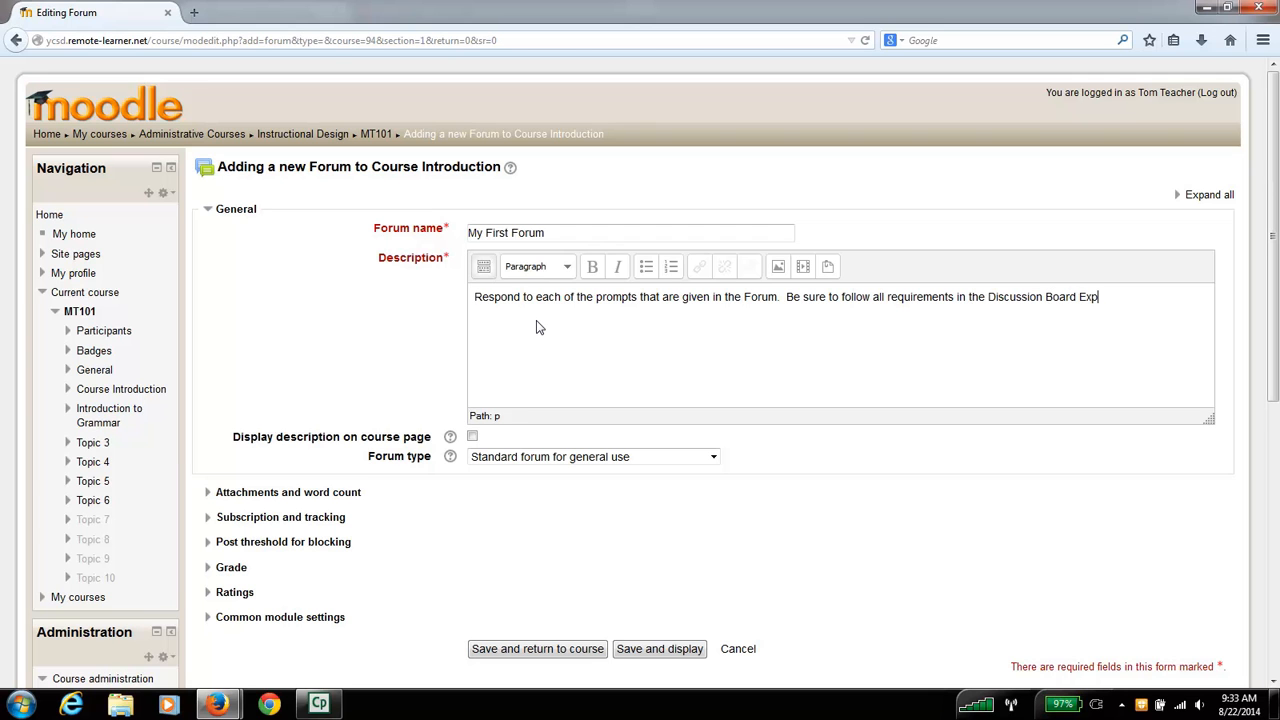
pyautogui.write('ectations document.')
# - Set the forum's maximum attachment size to 5MB and the maximum number of attachments to 1
pyautogui.scroll(-3, 410, 397)
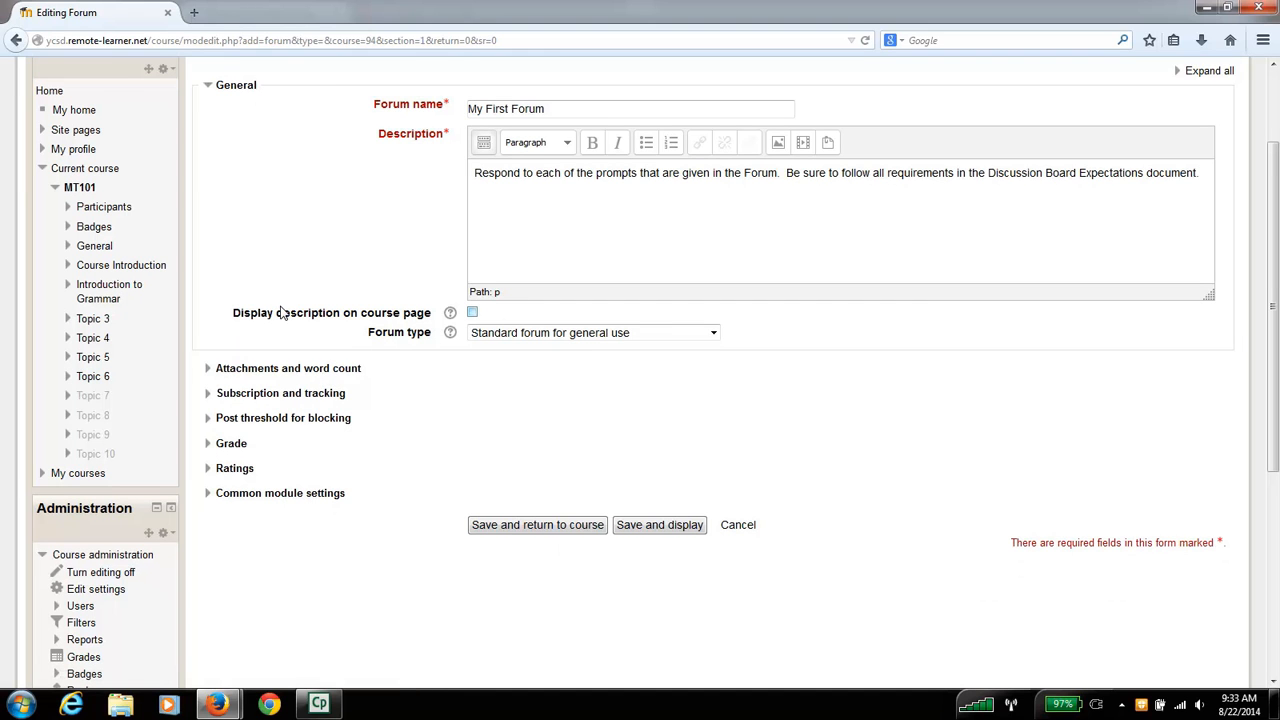
pyautogui.click(297, 370)
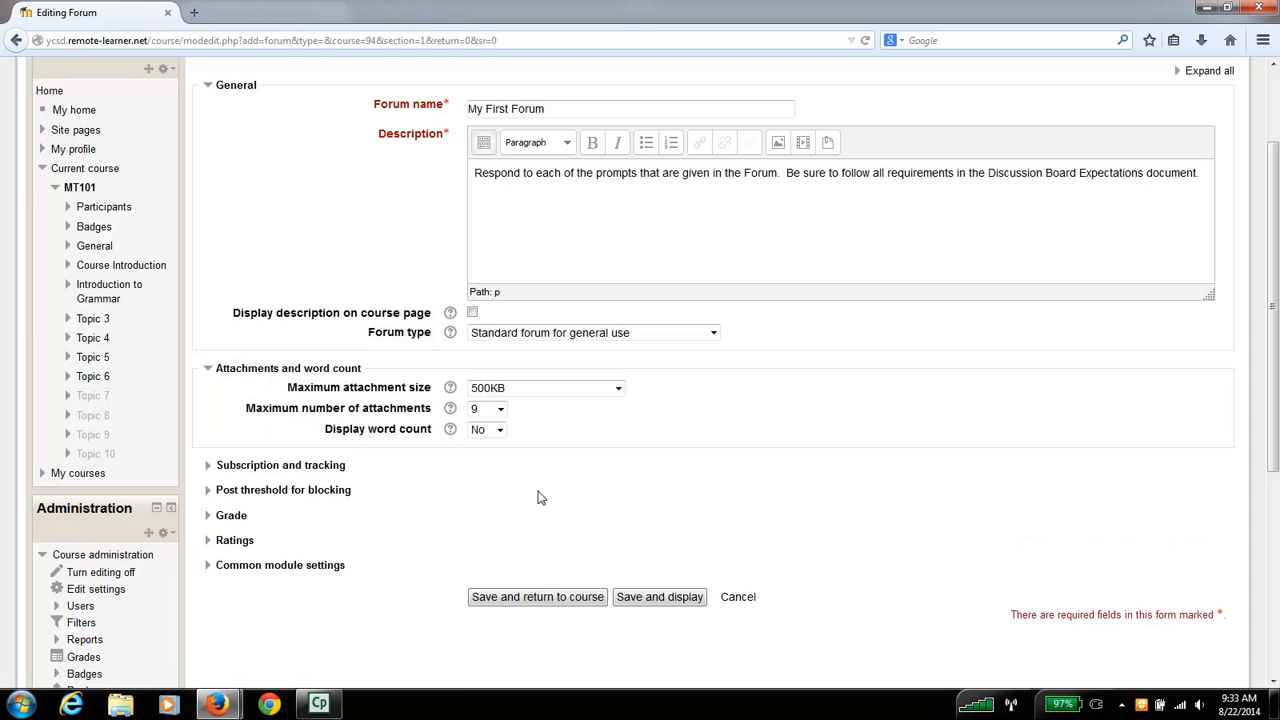
pyautogui.click(619, 389)
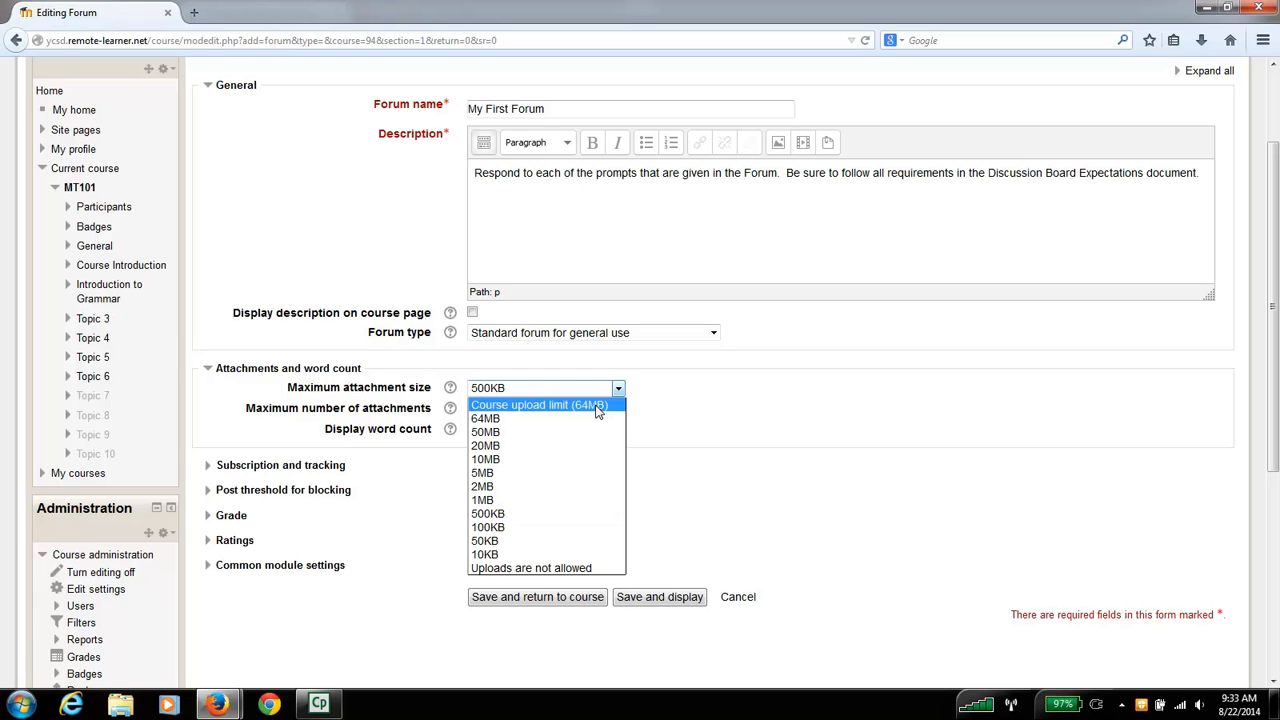
pyautogui.click(537, 473)
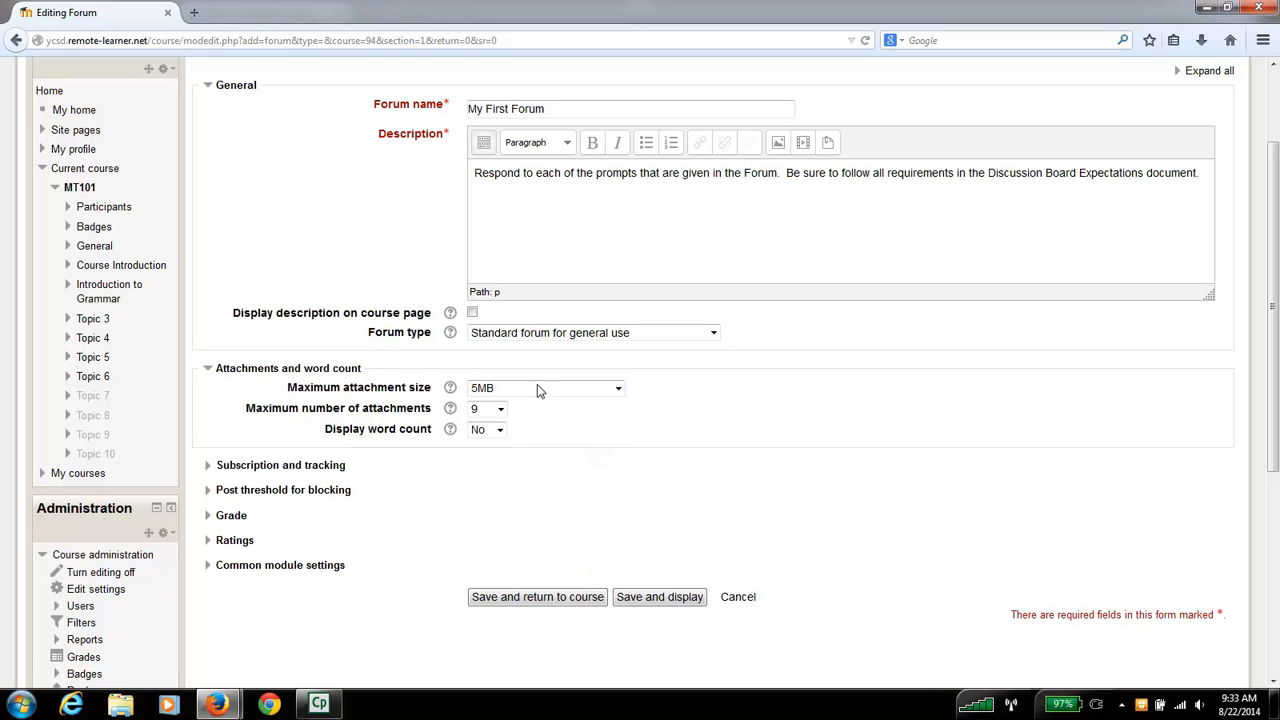
pyautogui.click(500, 410)
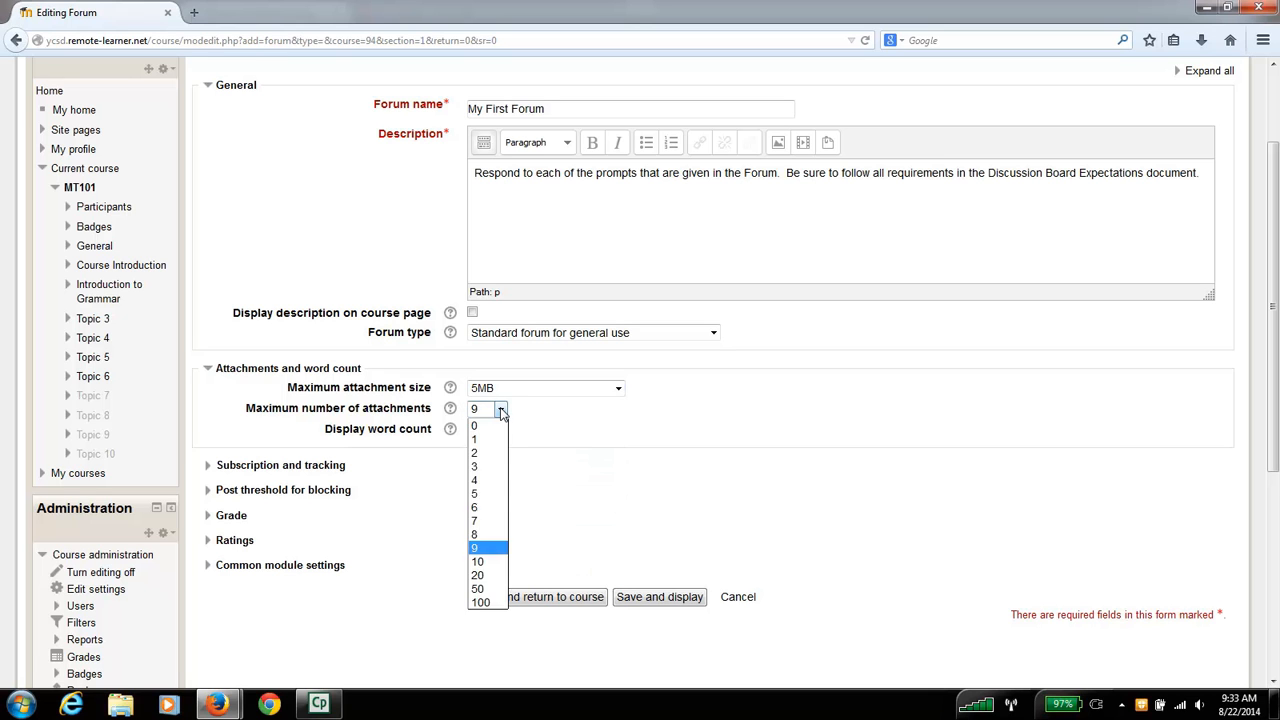
pyautogui.click(497, 443)
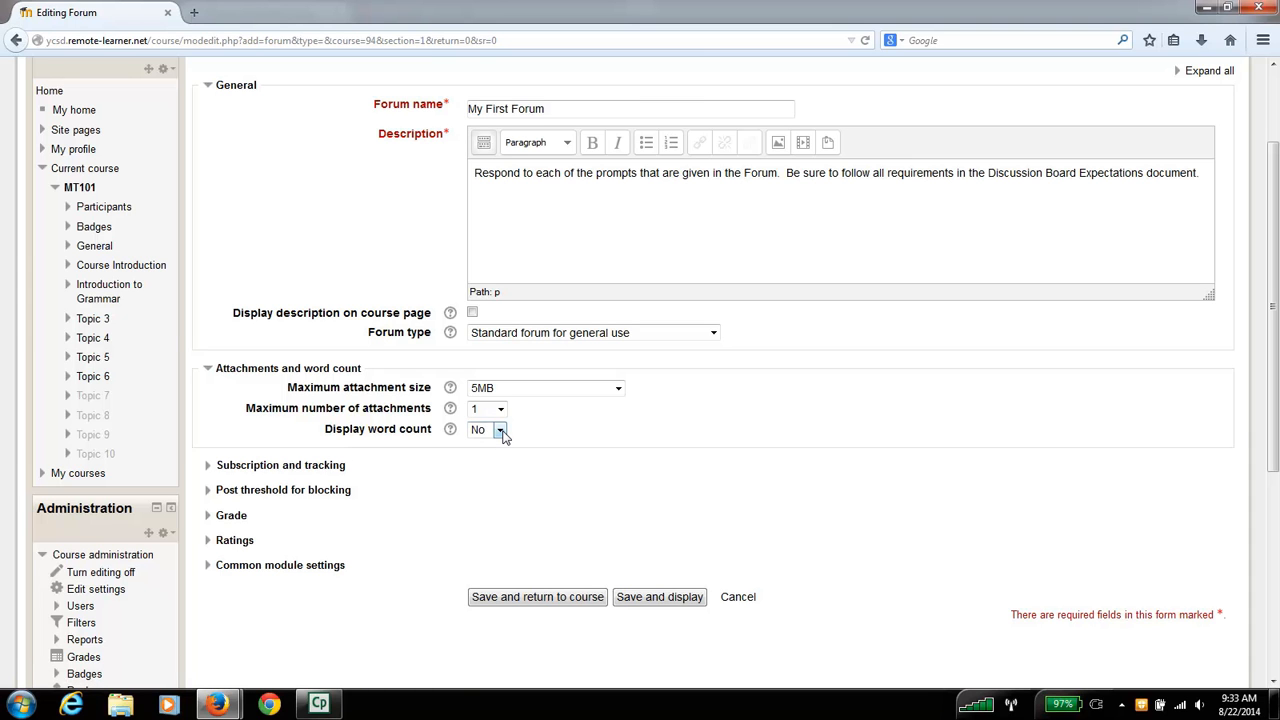
# - Examine the available subscription mode and read tracking options for the forum, keeping the current choices
pyautogui.click(336, 465)
pyautogui.scroll(-2, 666, 457)
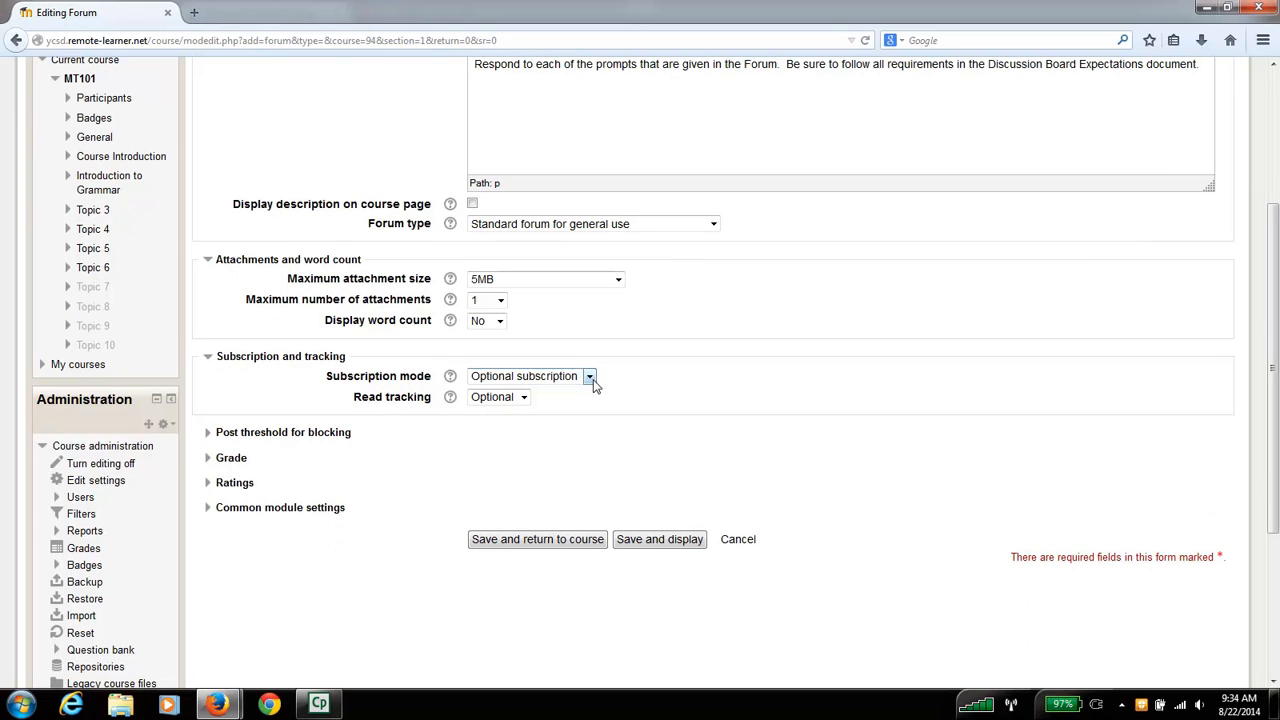
pyautogui.scroll(1, 658, 364)
pyautogui.scroll(-1, 659, 364)
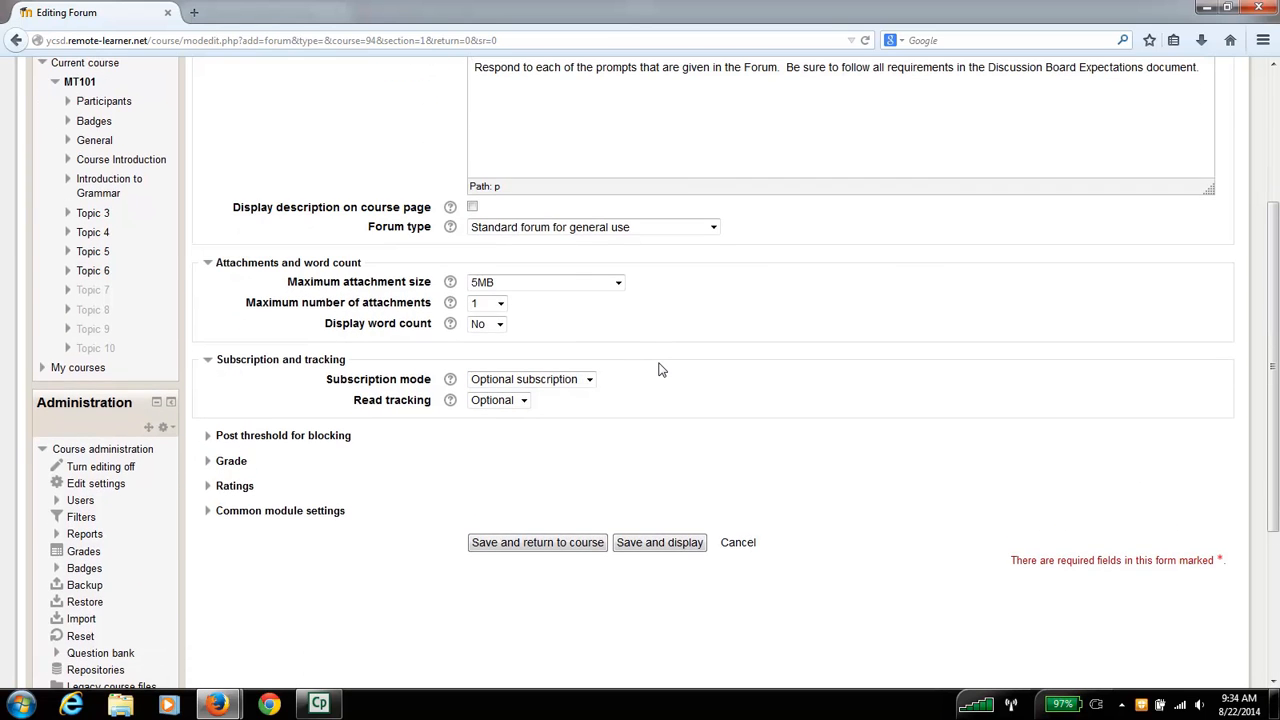
pyautogui.click(589, 381)
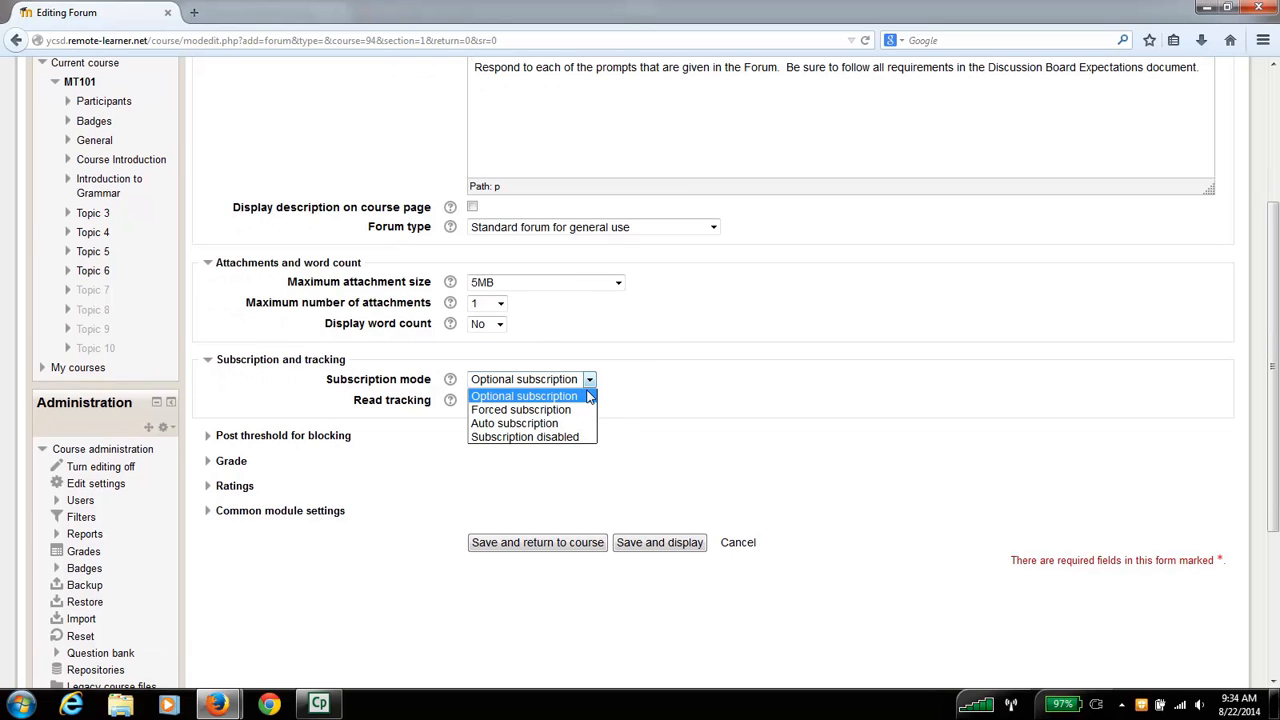
pyautogui.click(593, 384)
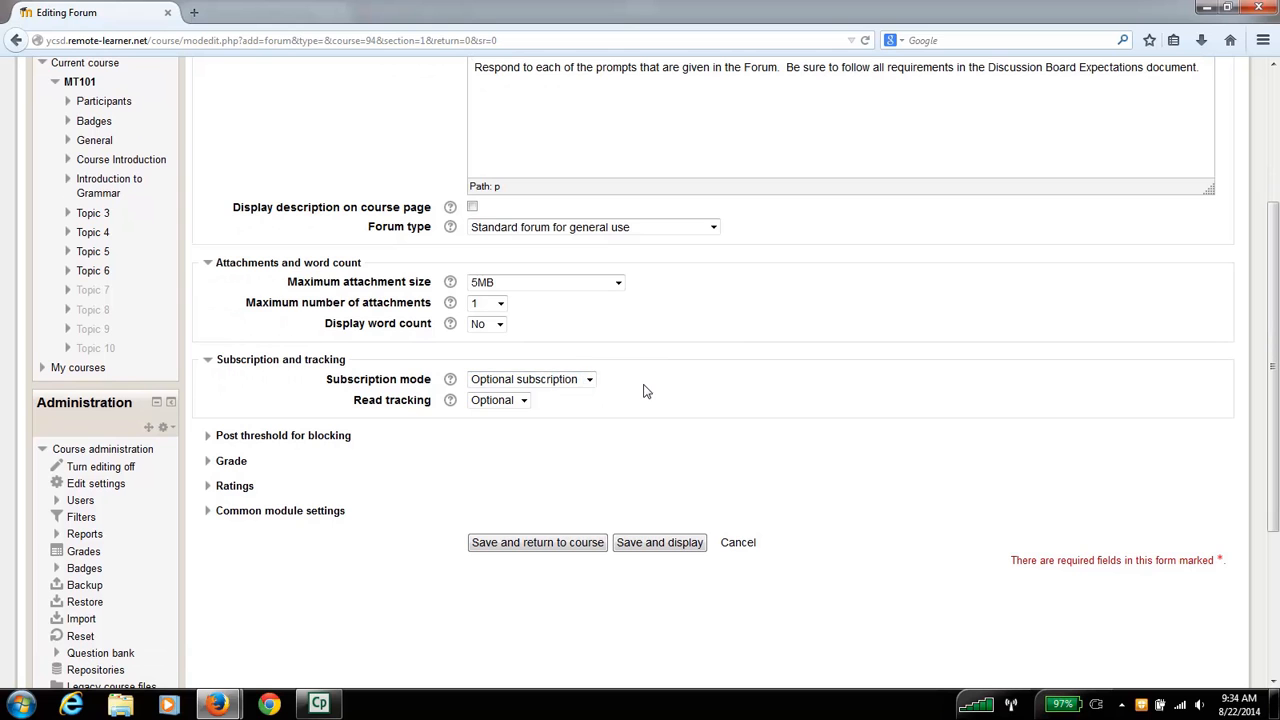
pyautogui.click(590, 384)
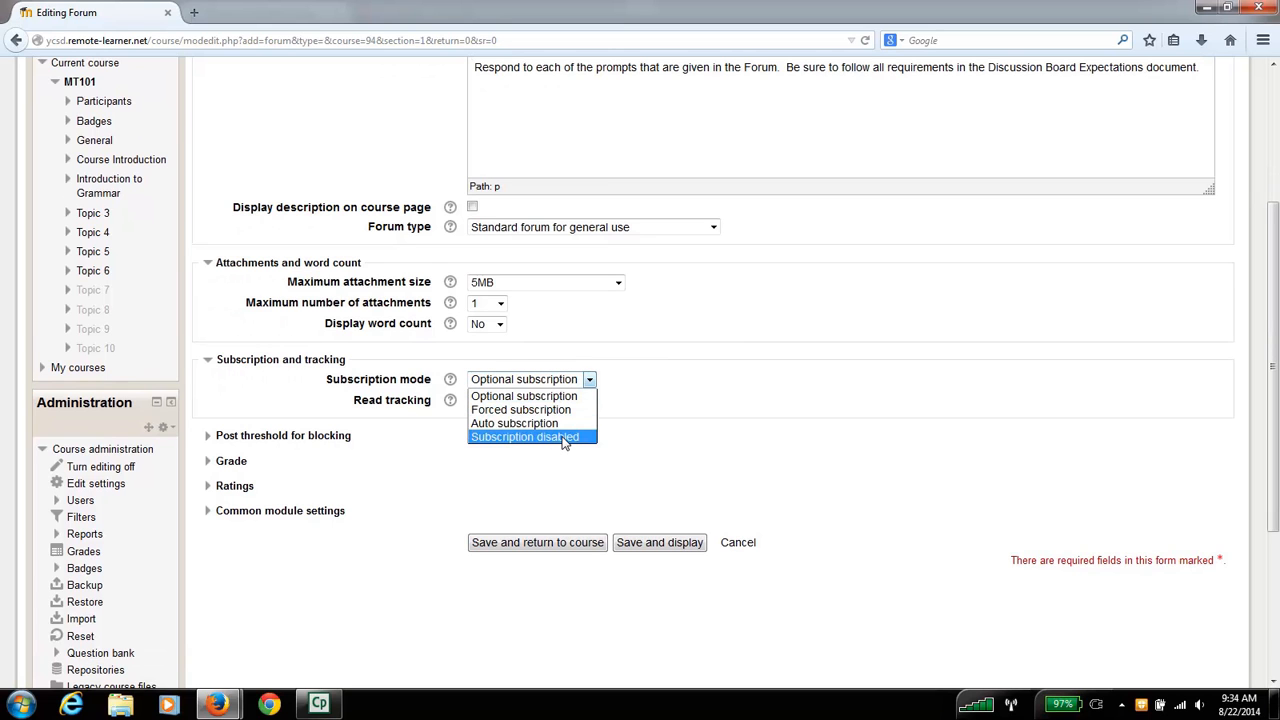
pyautogui.click(674, 392)
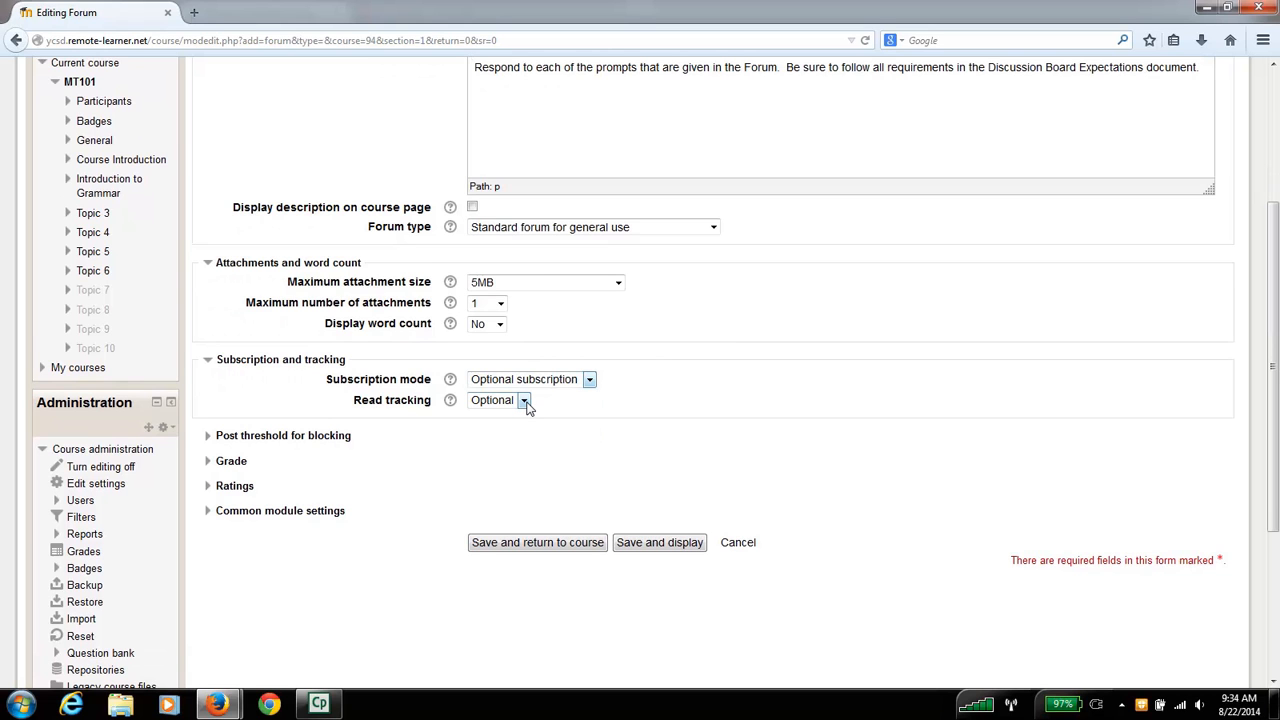
pyautogui.click(524, 401)
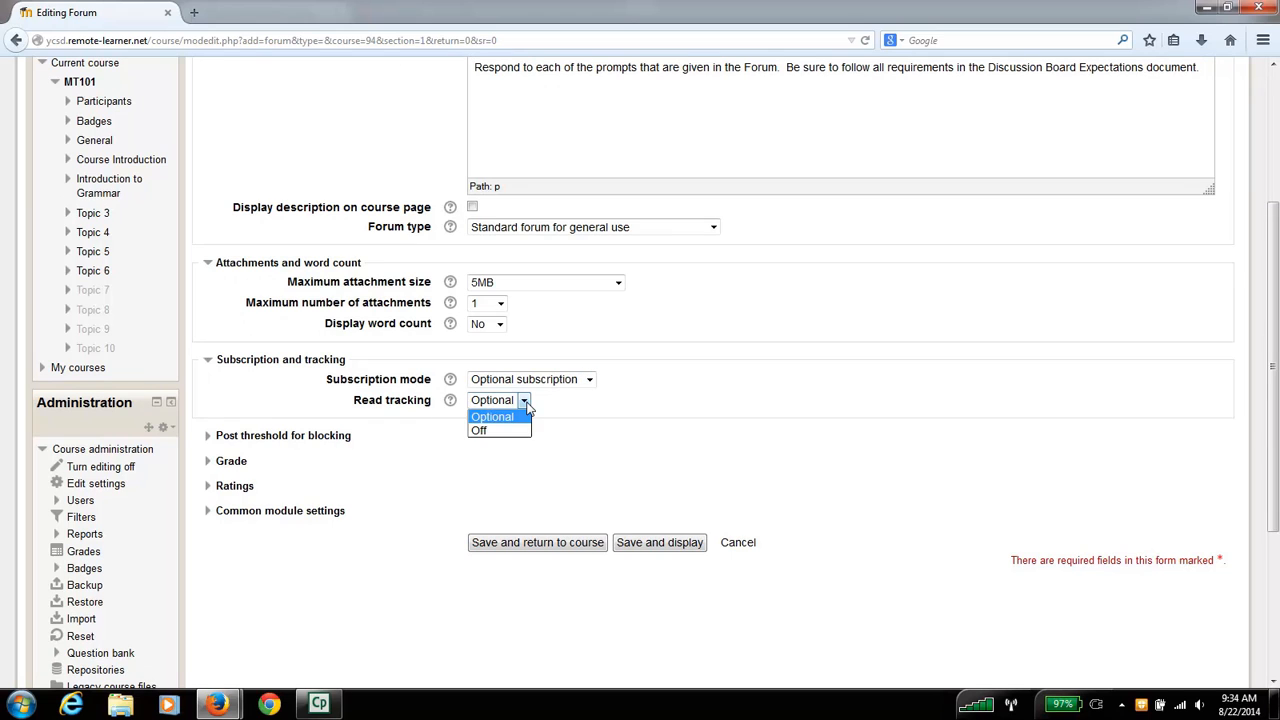
pyautogui.click(524, 402)
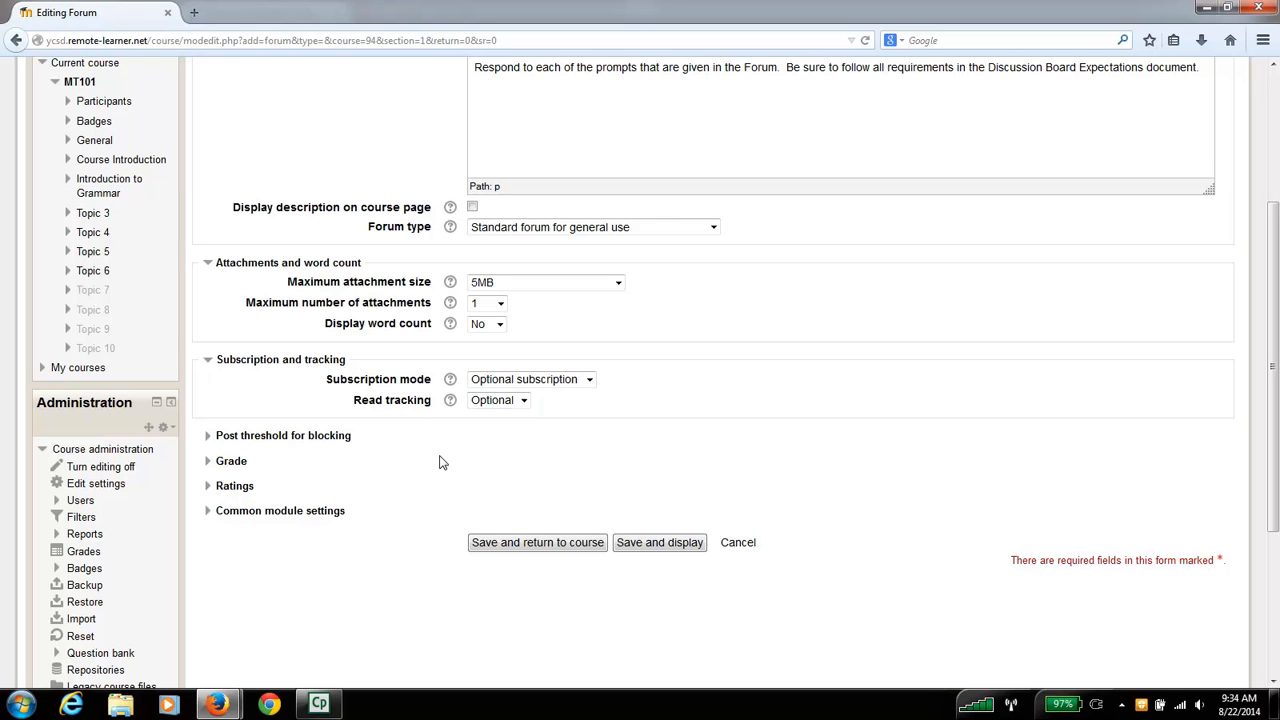
# - Review the forum's post threshold for blocking settings and the available grade categories
pyautogui.click(317, 437)
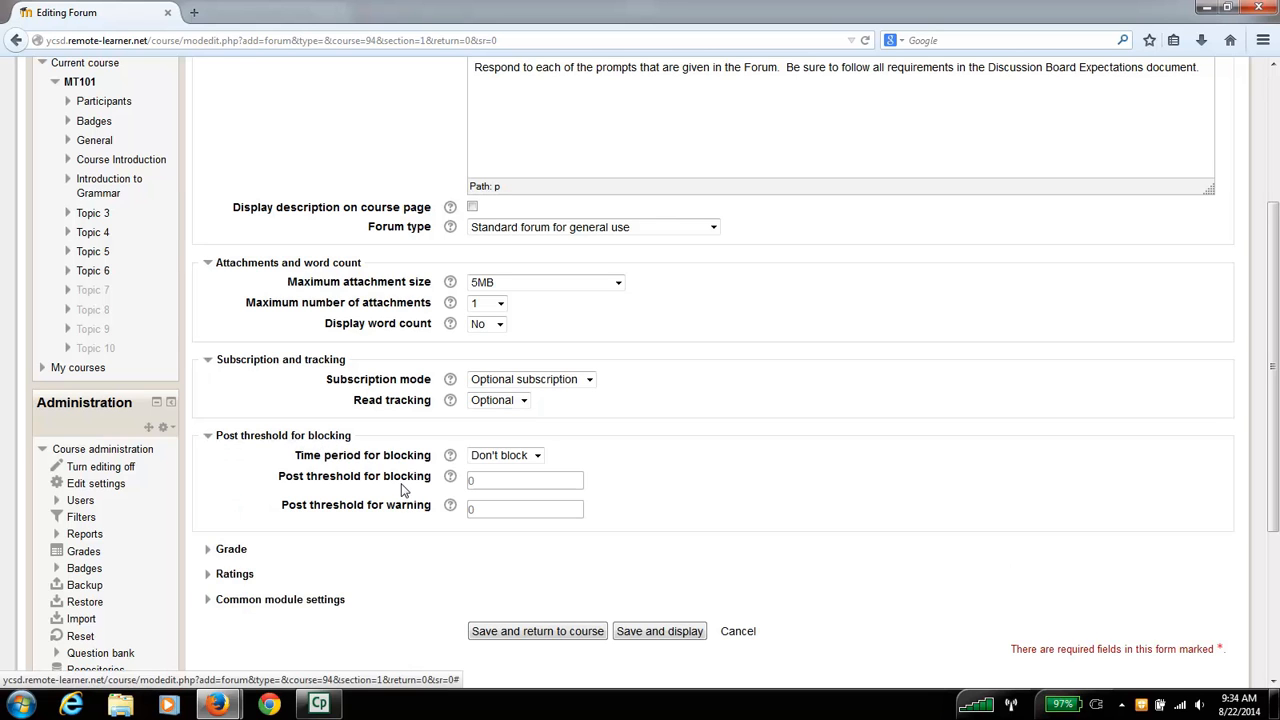
pyautogui.scroll(-2, 367, 561)
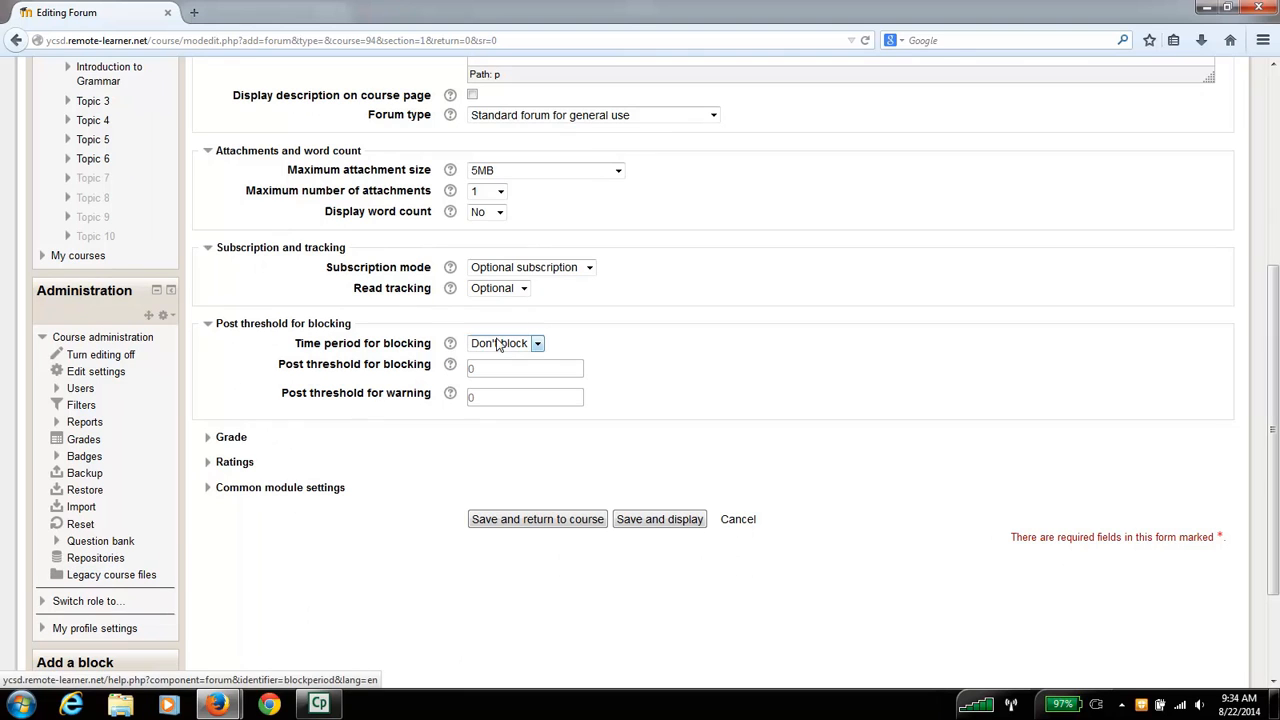
pyautogui.click(238, 441)
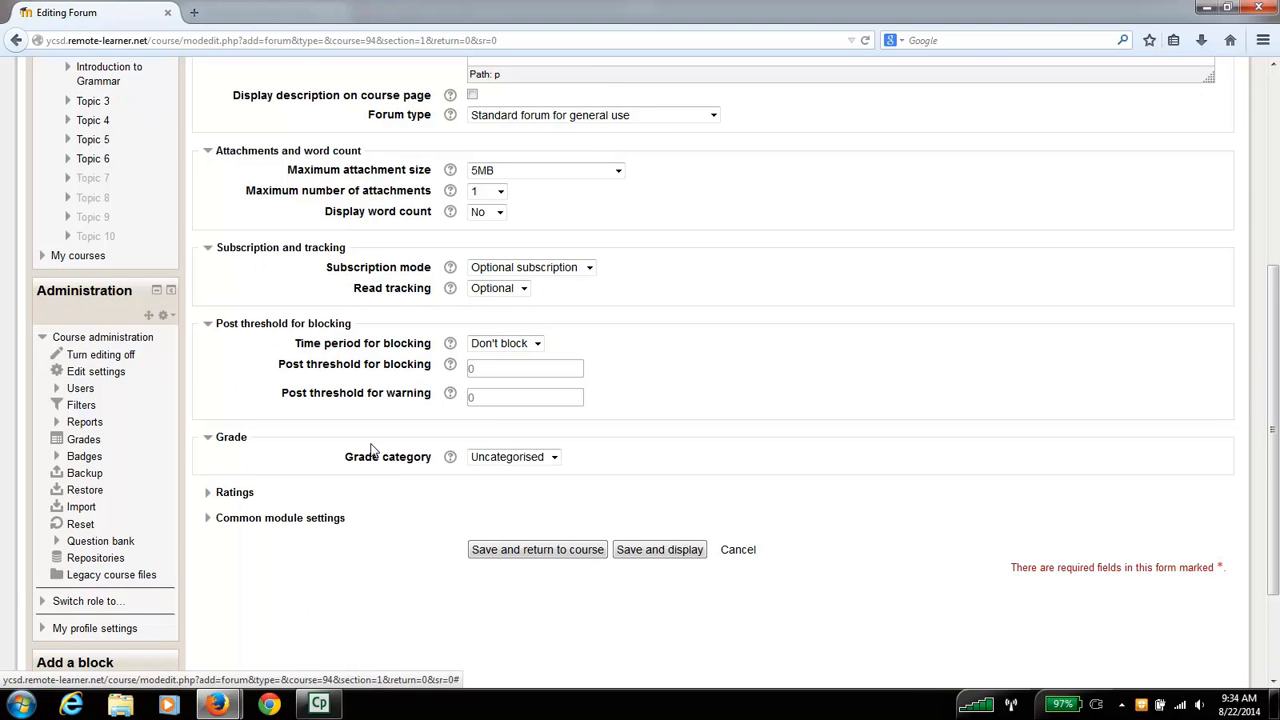
pyautogui.scroll(-2, 363, 503)
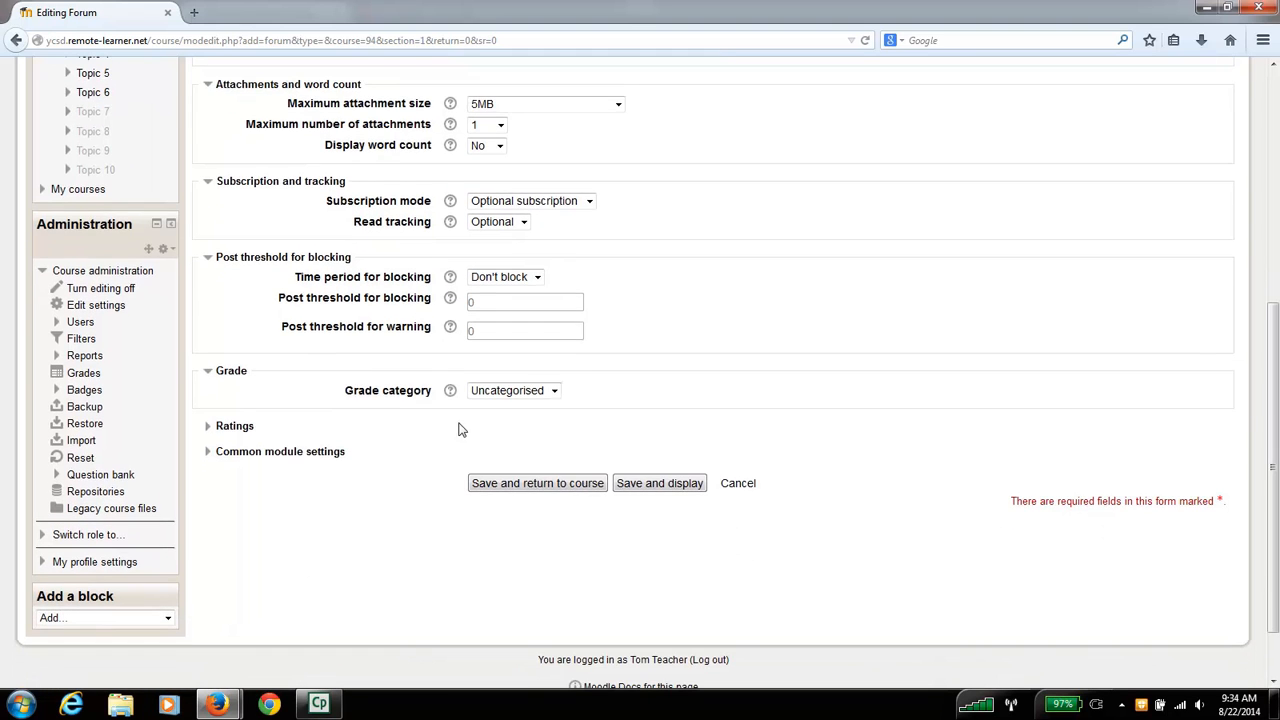
pyautogui.click(554, 392)
pyautogui.click(553, 392)
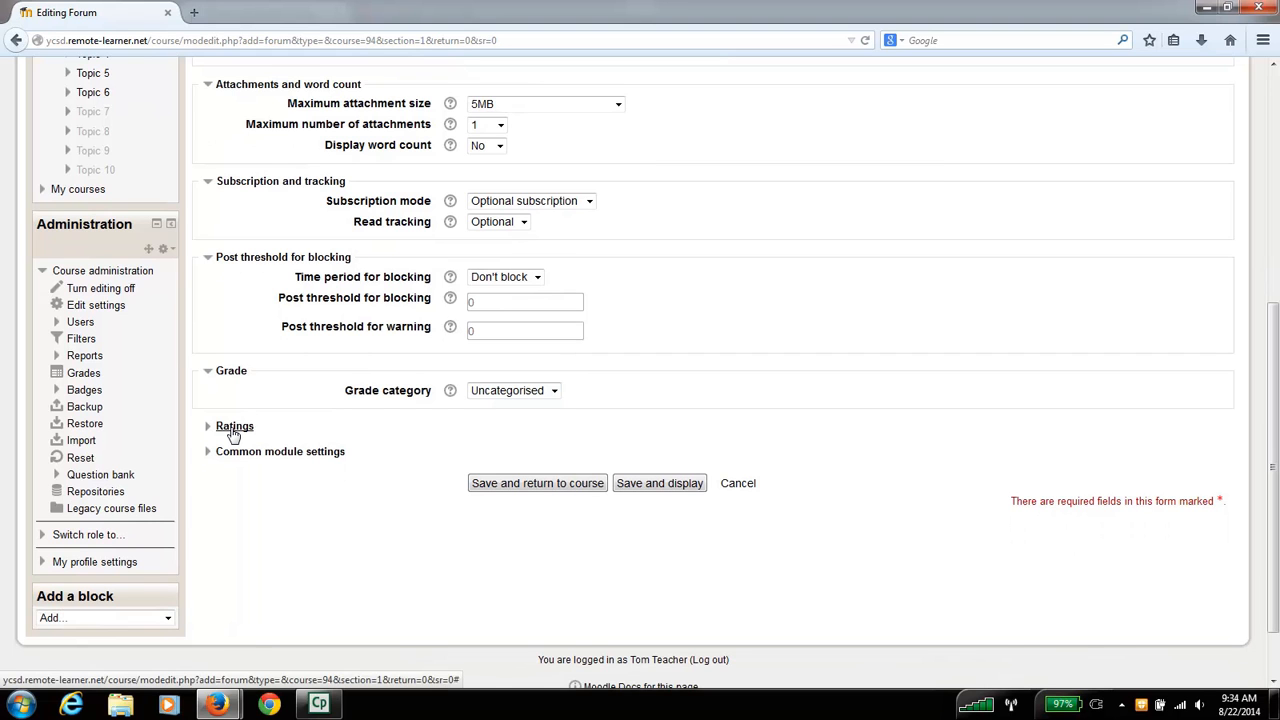
# - Check the Ratings and Common module settings, and save the forum, returning to the course page
pyautogui.click(232, 428)
pyautogui.scroll(-2, 340, 465)
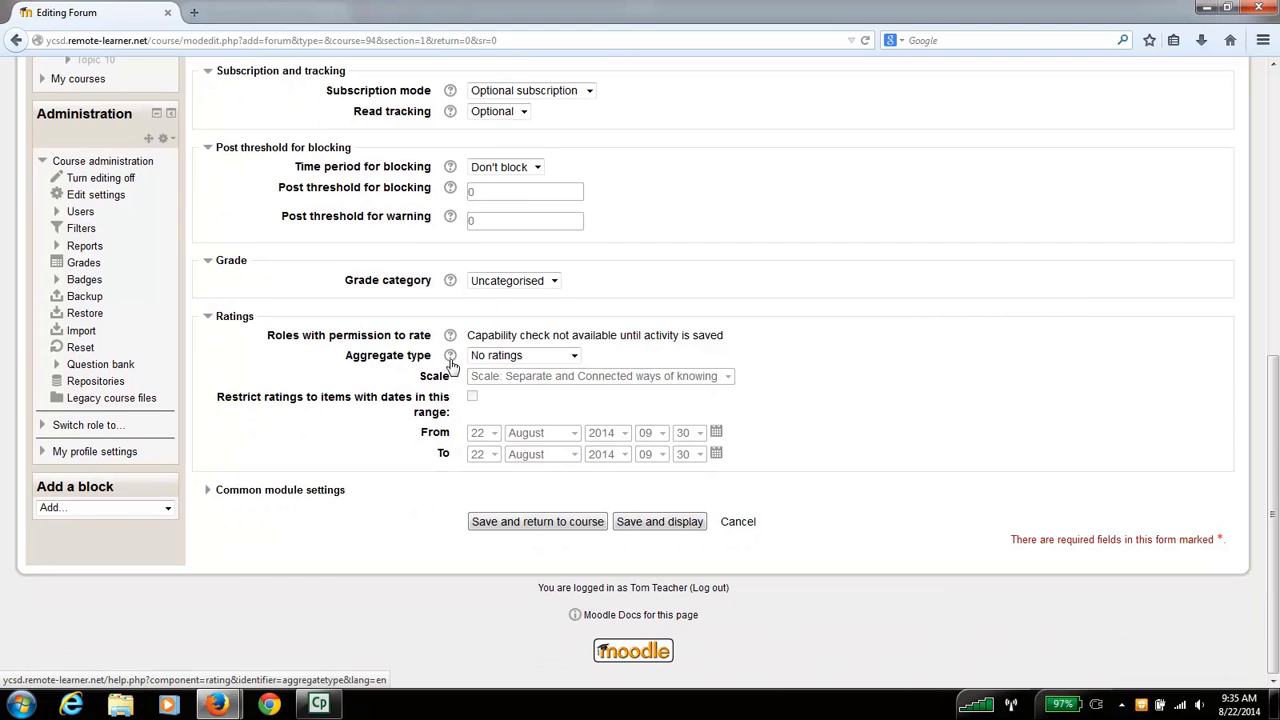
pyautogui.click(286, 496)
pyautogui.scroll(-2, 305, 530)
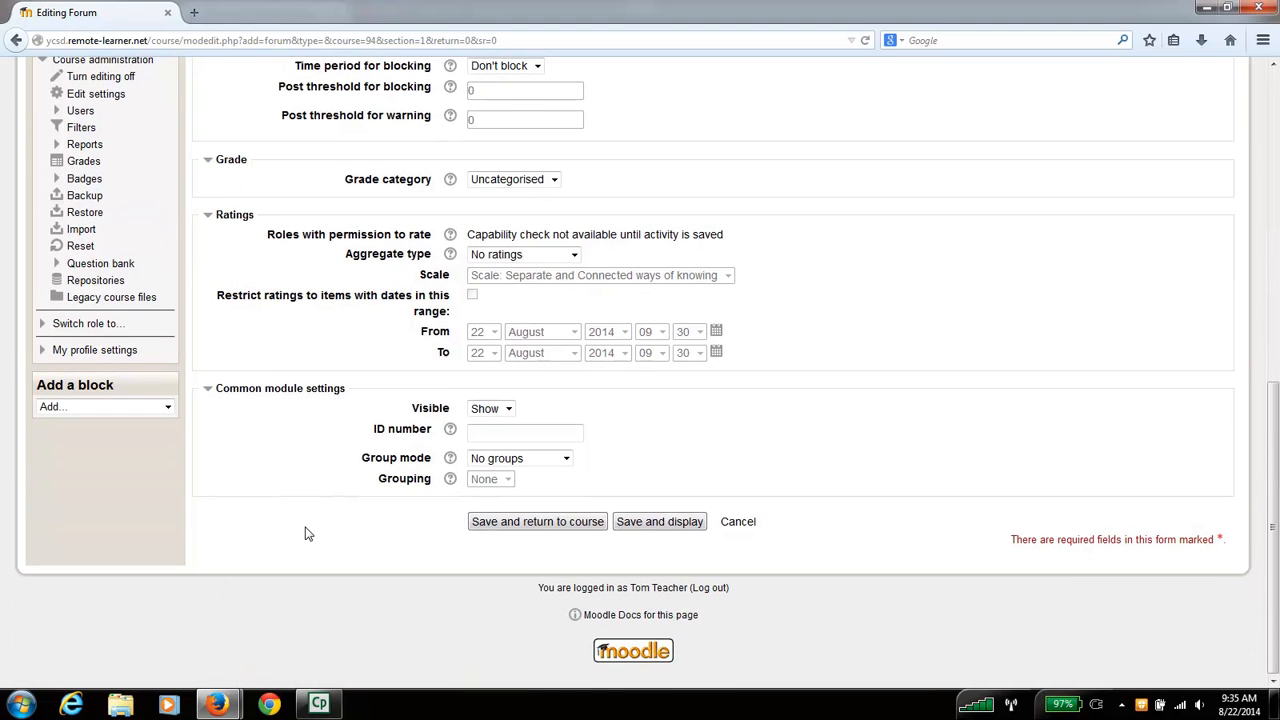
pyautogui.click(549, 522)
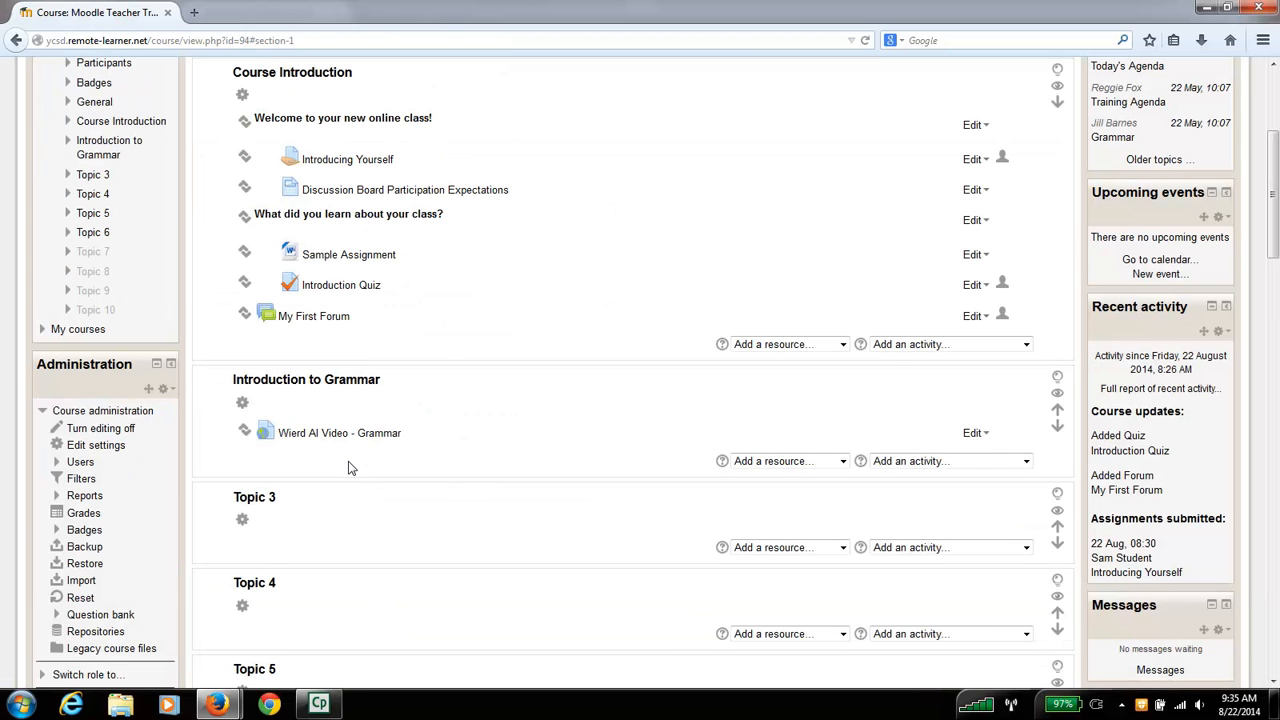
# - Move My First Forum directly below Discussion Board Participation Expectations and indent it one level
pyautogui.scroll(1, 478, 431)
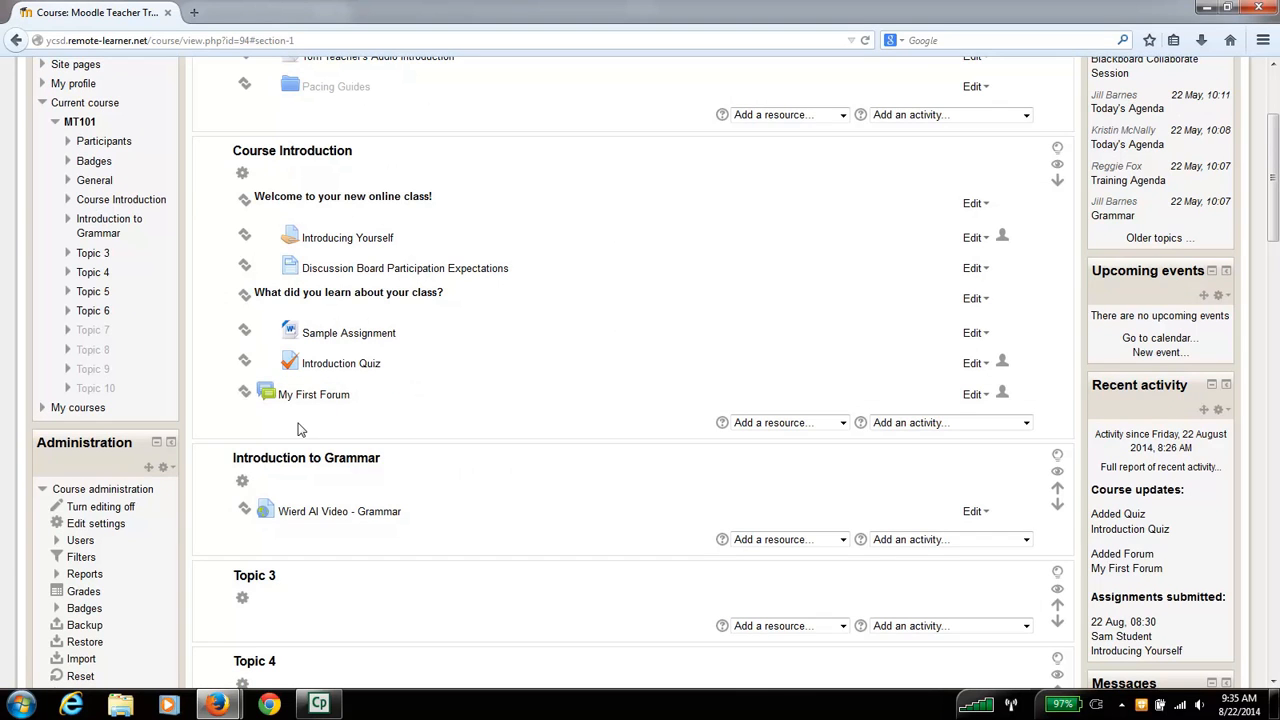
pyautogui.click(244, 393)
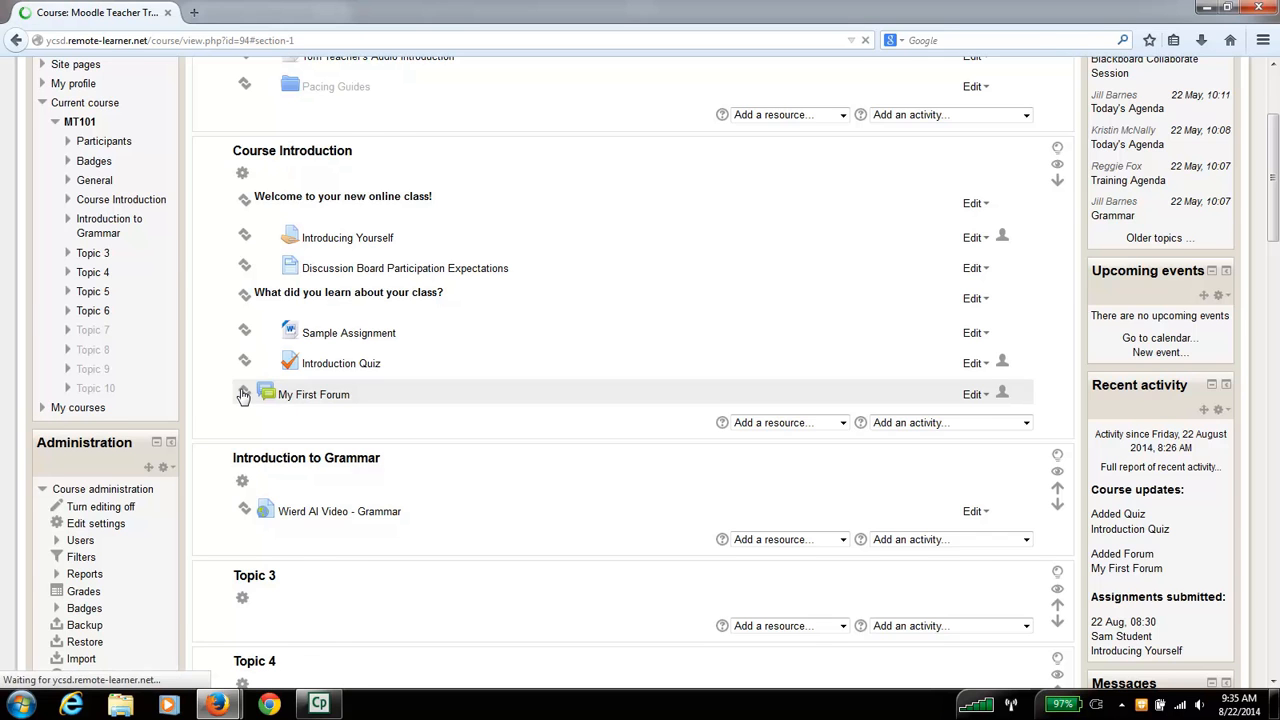
pyautogui.click(284, 272)
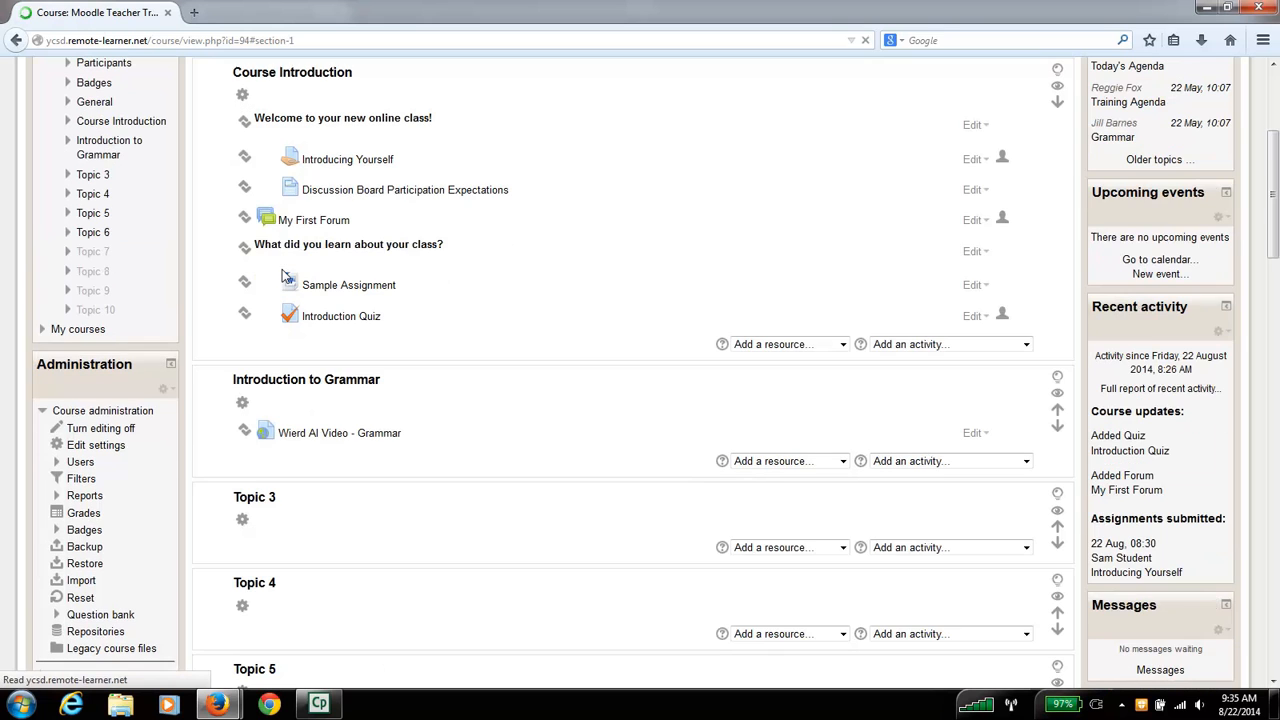
pyautogui.click(984, 221)
pyautogui.click(945, 274)
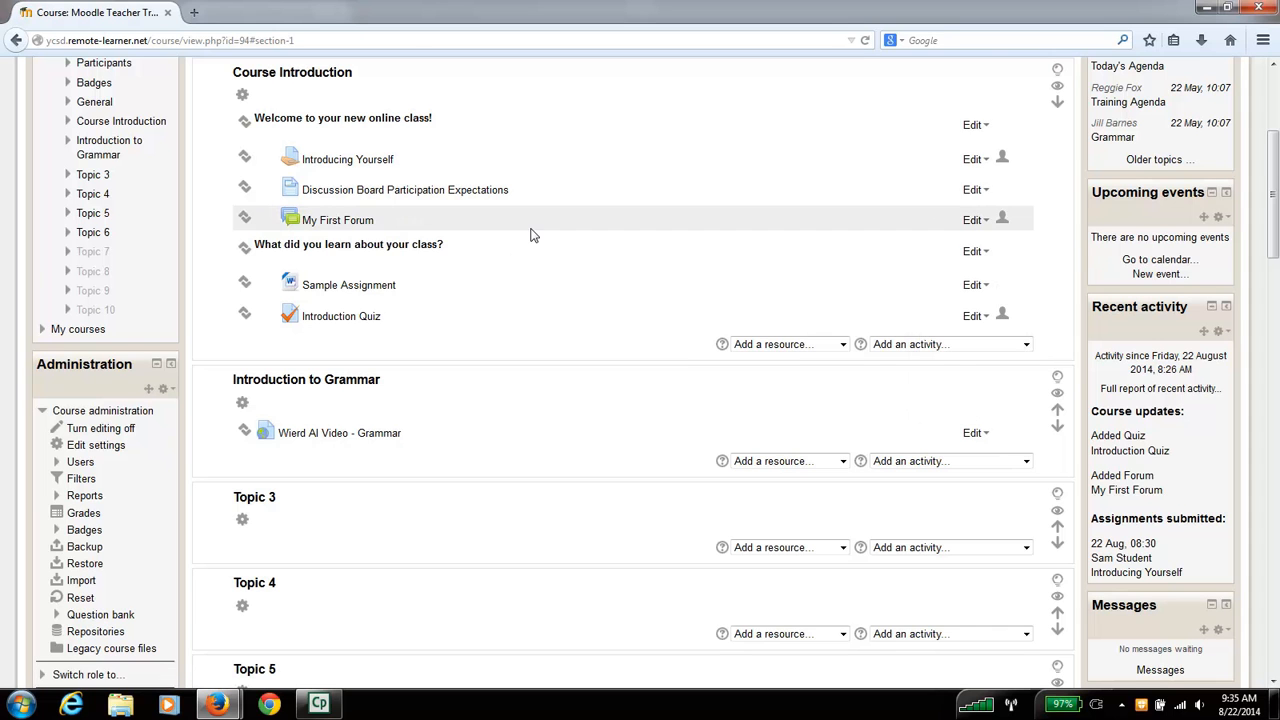
# - Open My First Forum and start a new discussion topic with the subject "Tell me about your family"
pyautogui.click(366, 226)
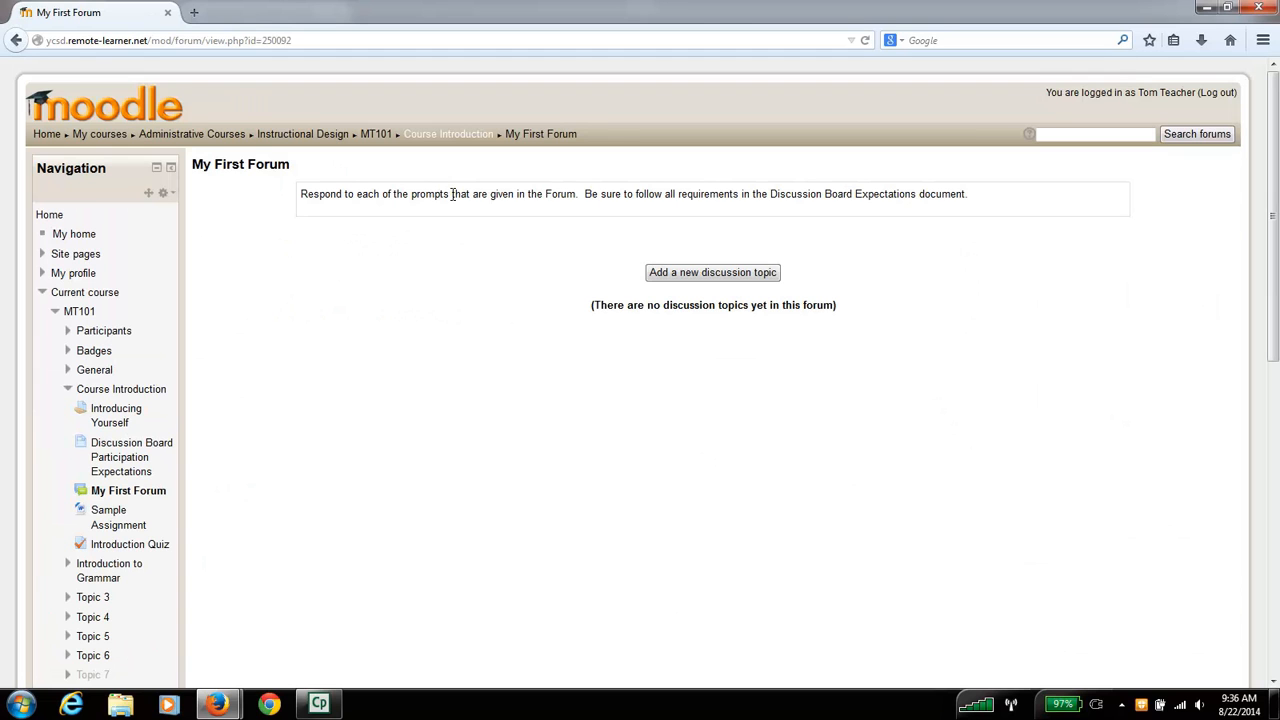
pyautogui.click(707, 272)
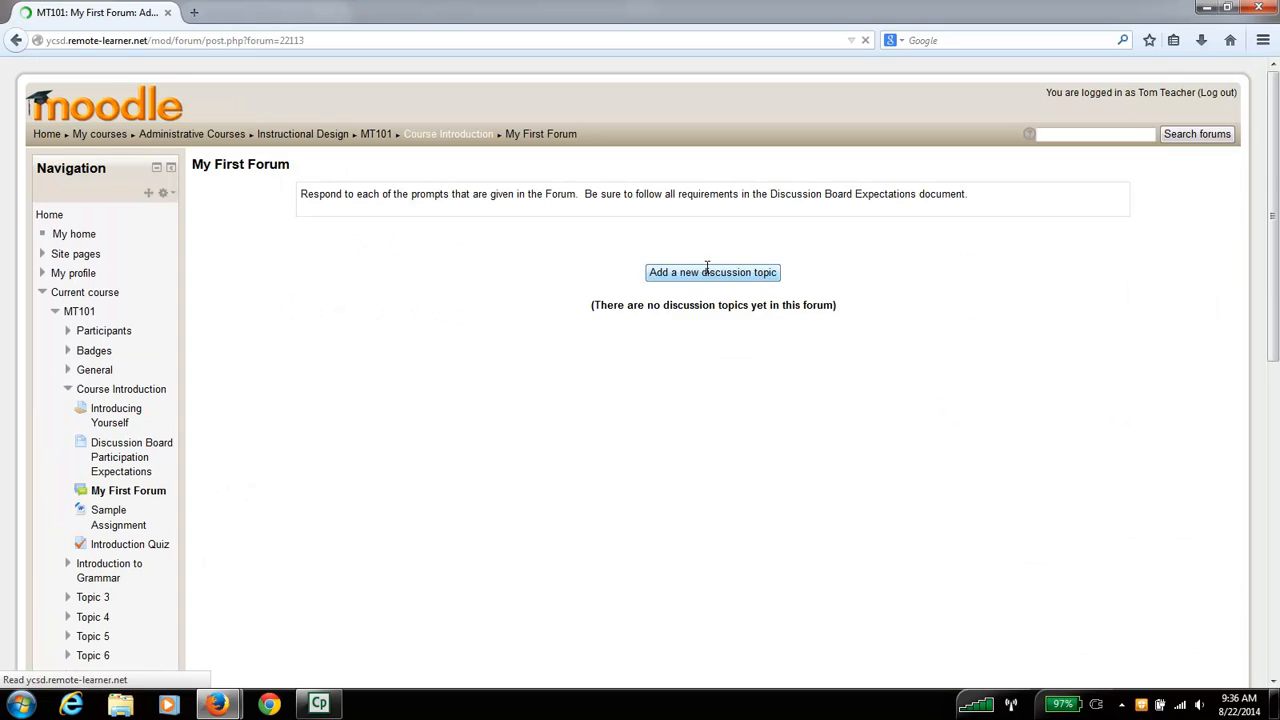
pyautogui.click(618, 270)
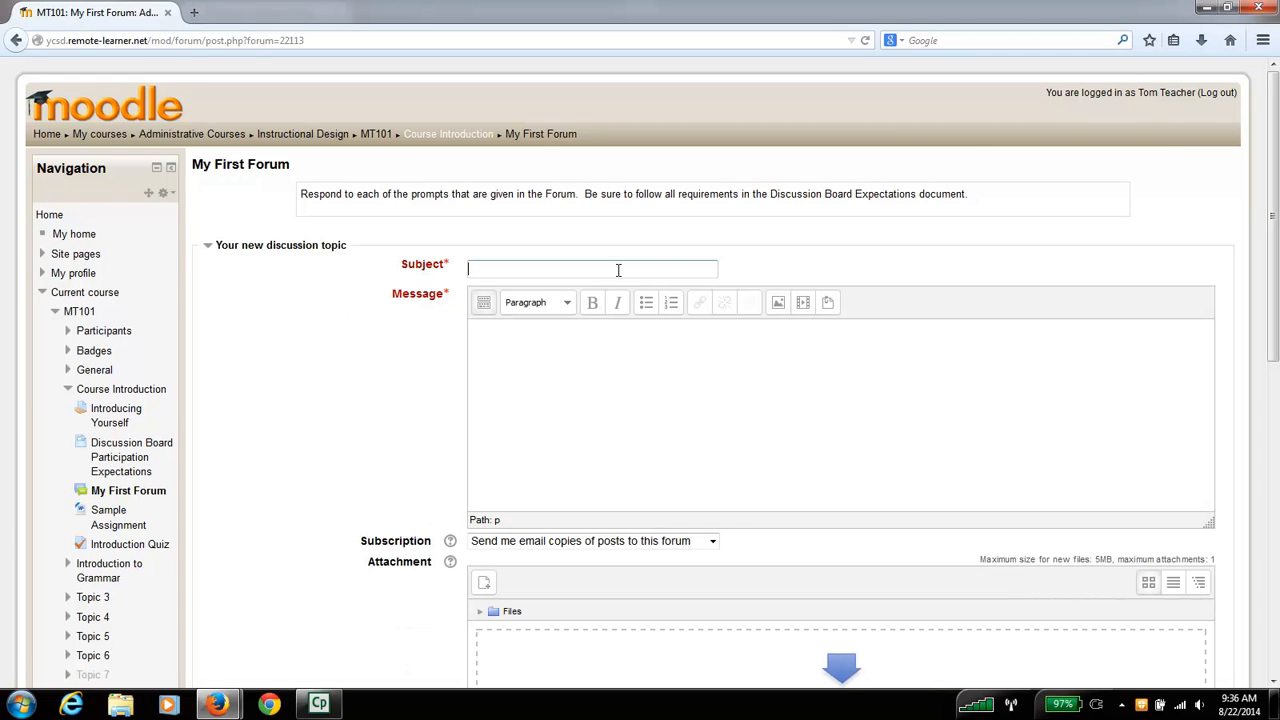
pyautogui.write('Tell me about your family')
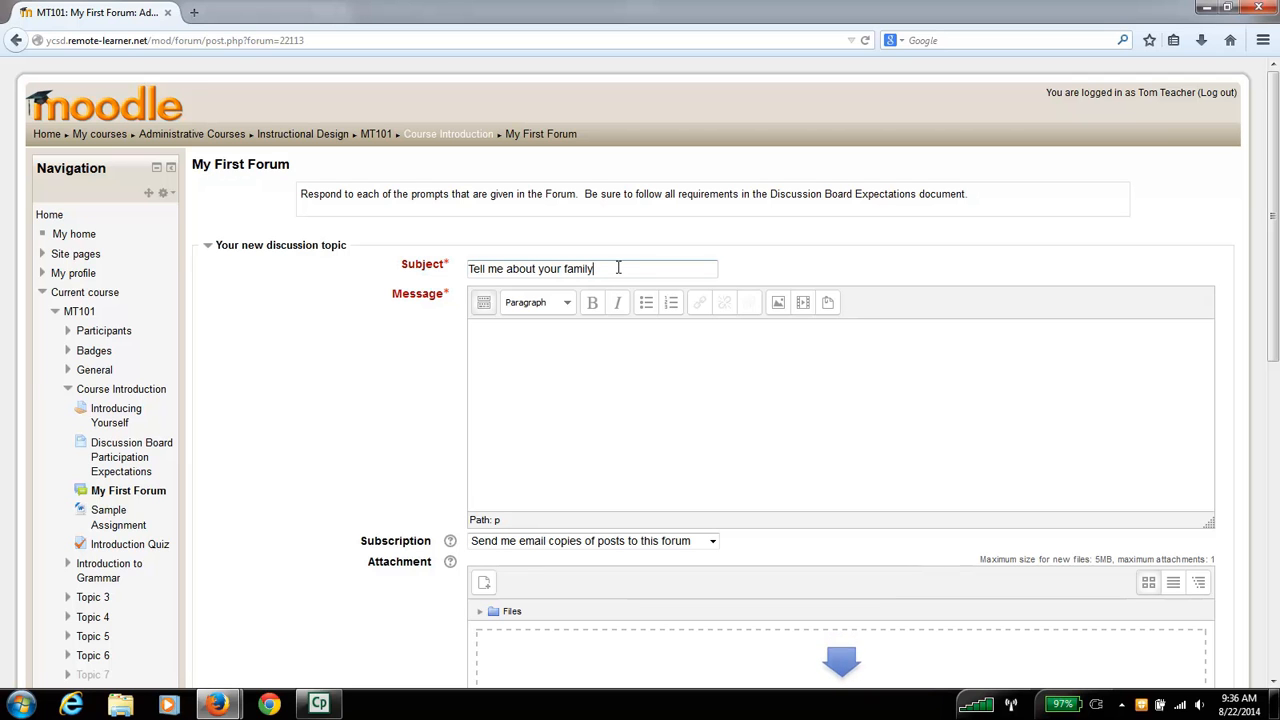
pyautogui.press('Tab')
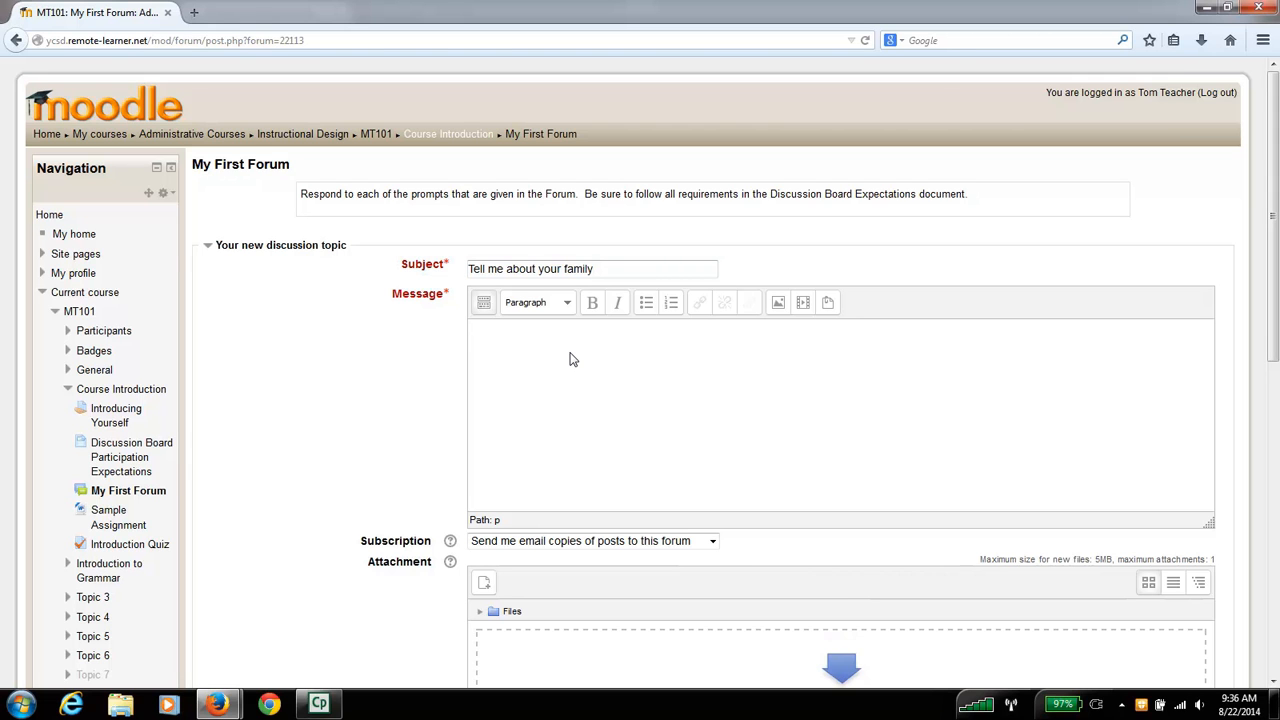
# - Begin the topic's message with the sentence "My family has four people in it."
pyautogui.write('S')
pyautogui.press('BackSpace')
pyautogui.write('My fmaily')
pyautogui.press('BackSpace')
pyautogui.press('BackSpace')
pyautogui.press('BackSpace')
pyautogui.press('BackSpace')
pyautogui.press('BackSpace')
pyautogui.write('amily has four people in it. ')
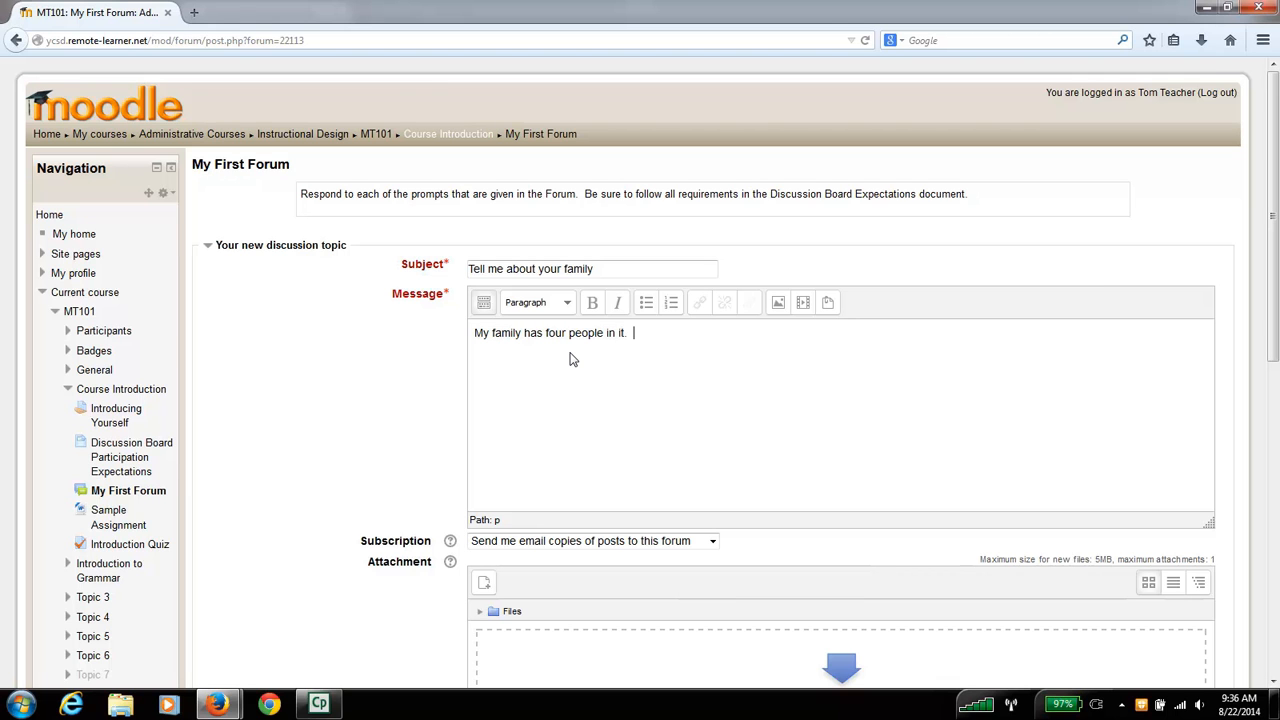
pyautogui.write(' I am married to a wonderful wife a')
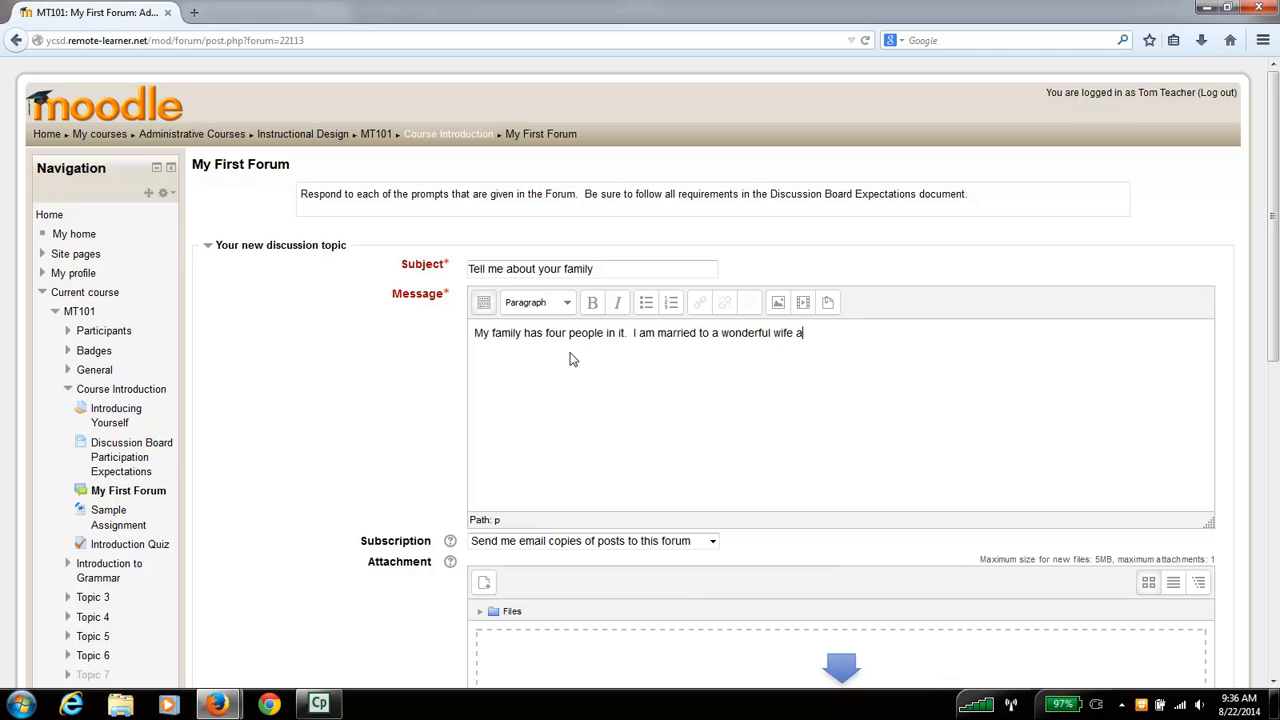
pyautogui.write('nd have two daughters in elementary school')
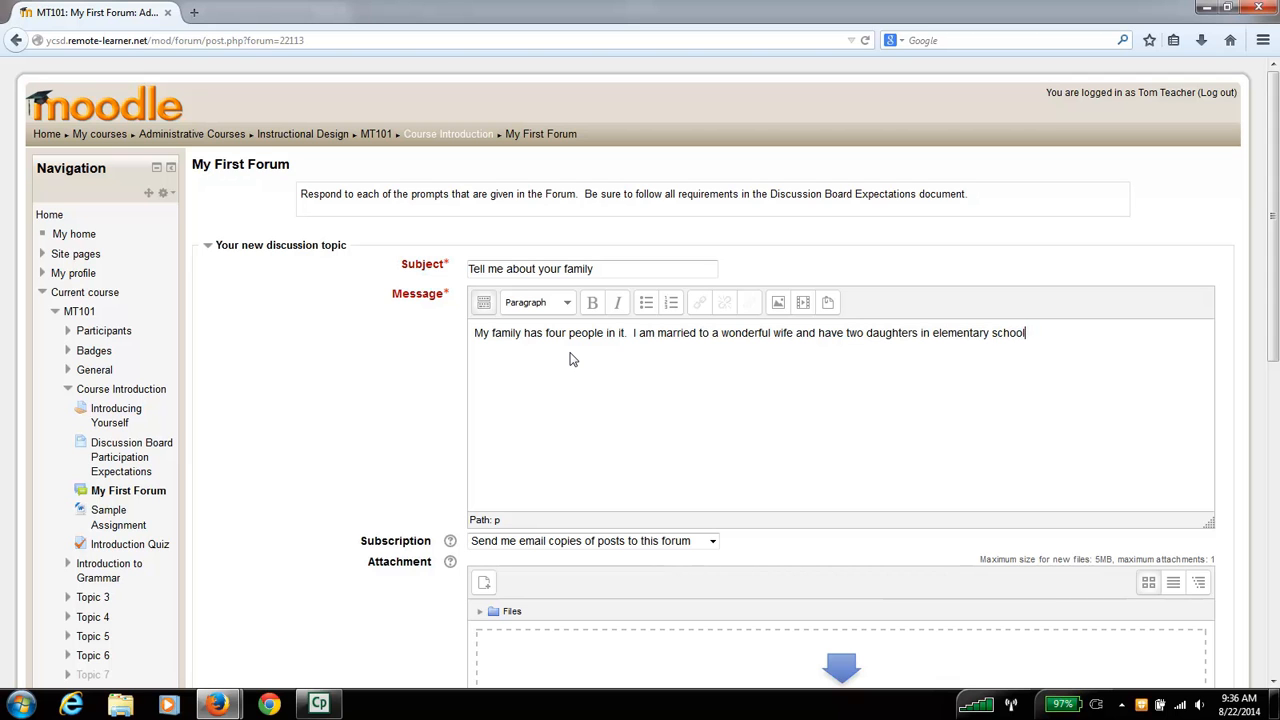
pyautogui.write('.  We enjoy camping togt')
# - End that sentence with a period and add "We enjoy camping together and going to Chick-fil-a!" to the message
pyautogui.press('BackSpace')
pyautogui.write('ether and ')
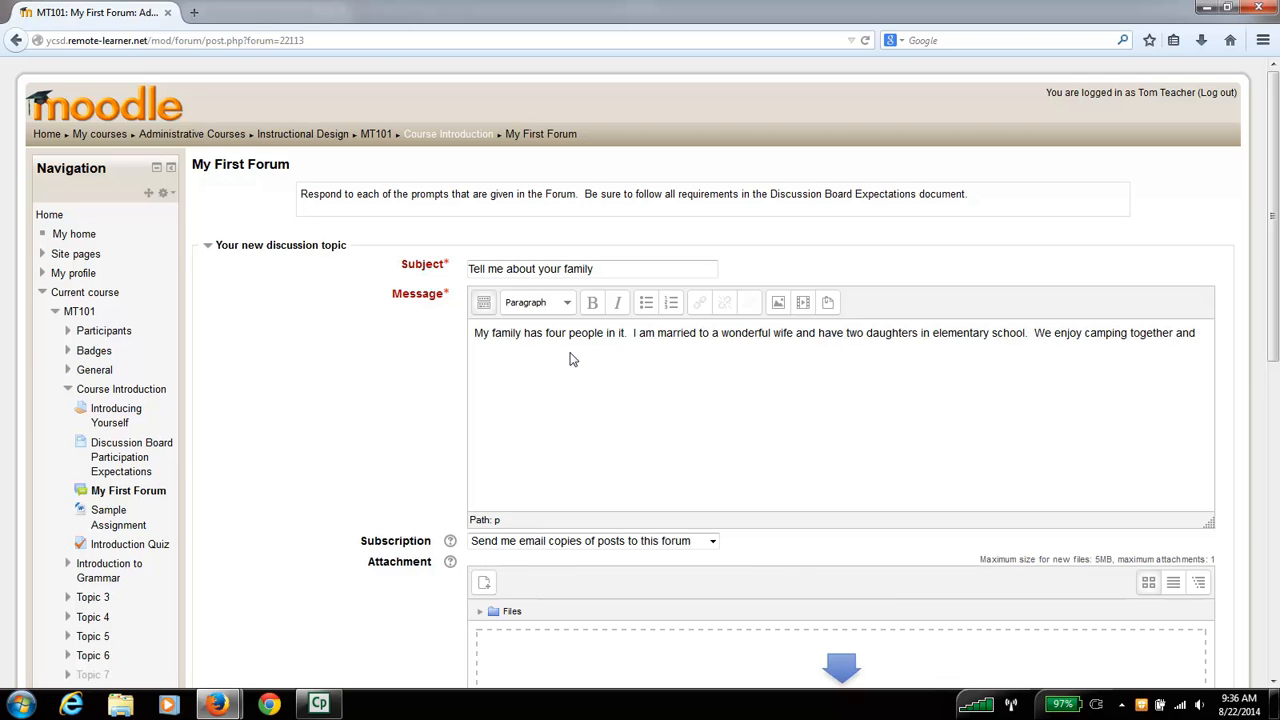
pyautogui.write('going to Chc')
pyautogui.press('BackSpace')
pyautogui.write('ick-fil-a!')
# - Add a second paragraph reading "In your response to this post, be sure to include:"
pyautogui.scroll(-1, 377, 397)
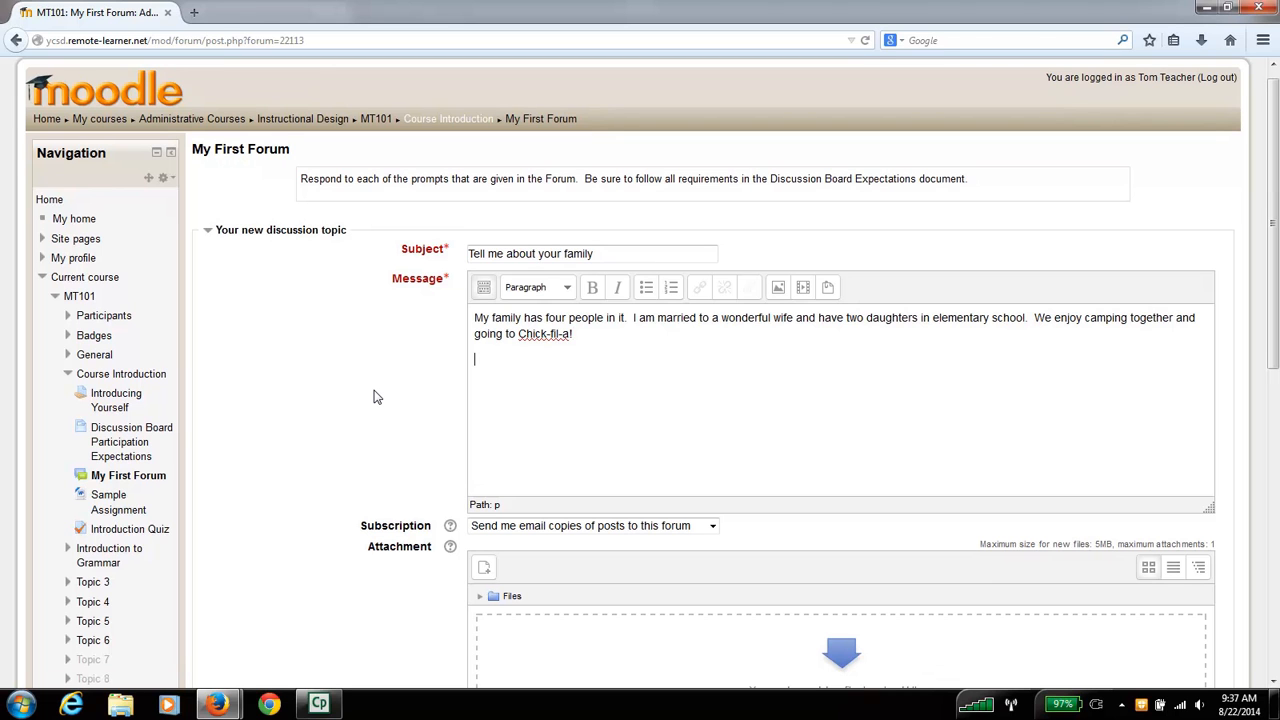
pyautogui.write('In your response to this post, be sure to include:')
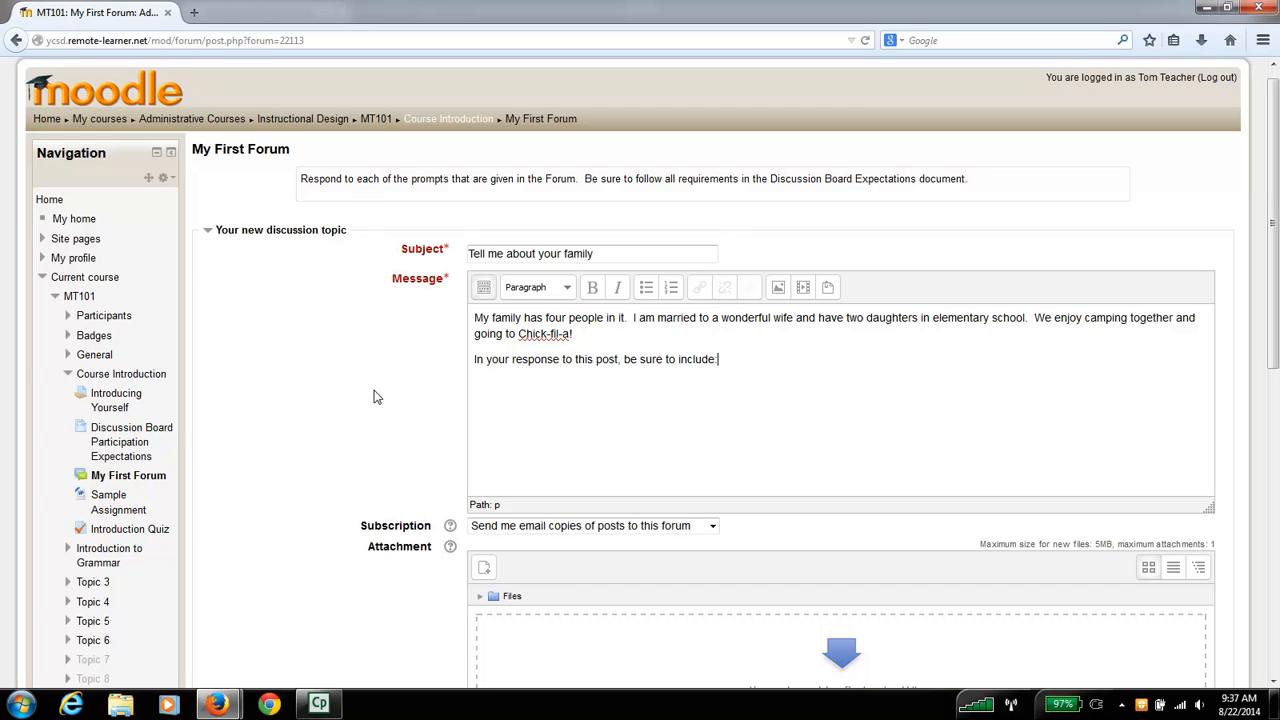
# - Start a bulleted list below the paragraph with the item "How many people are in your family, and who they are."
pyautogui.click(646, 288)
pyautogui.write('How many peop')
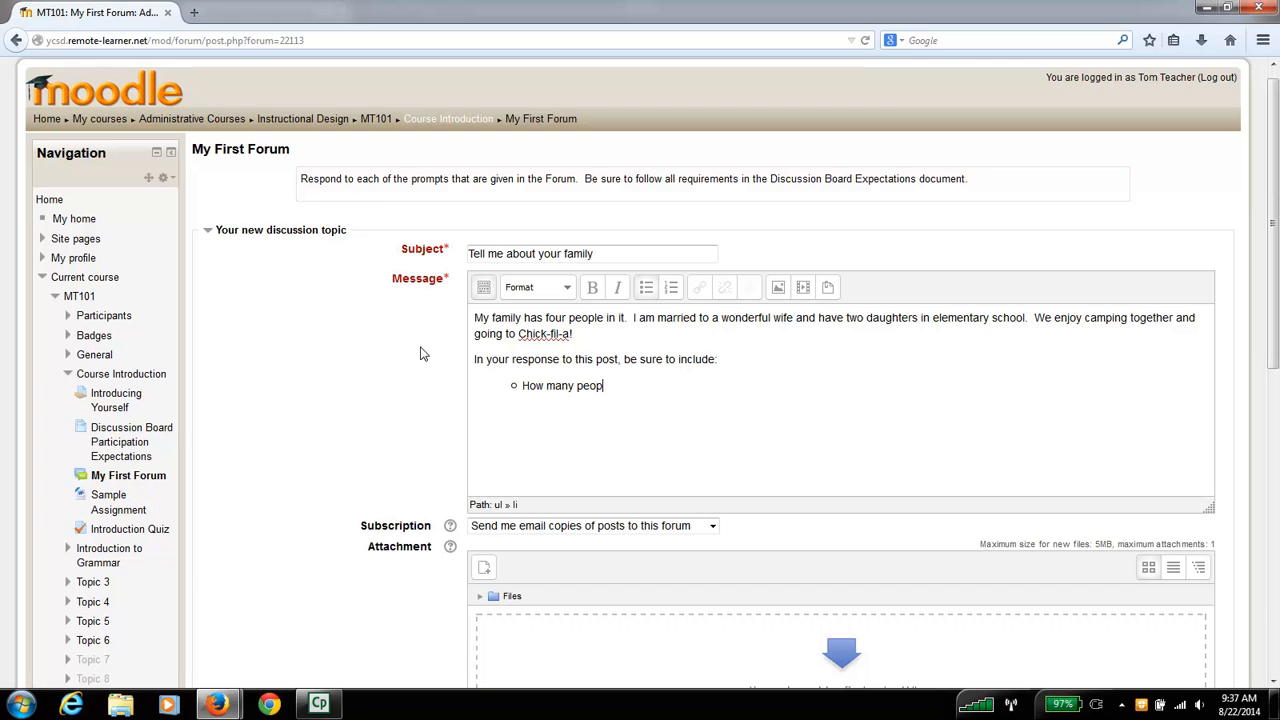
pyautogui.write('le are in your family, and who the')
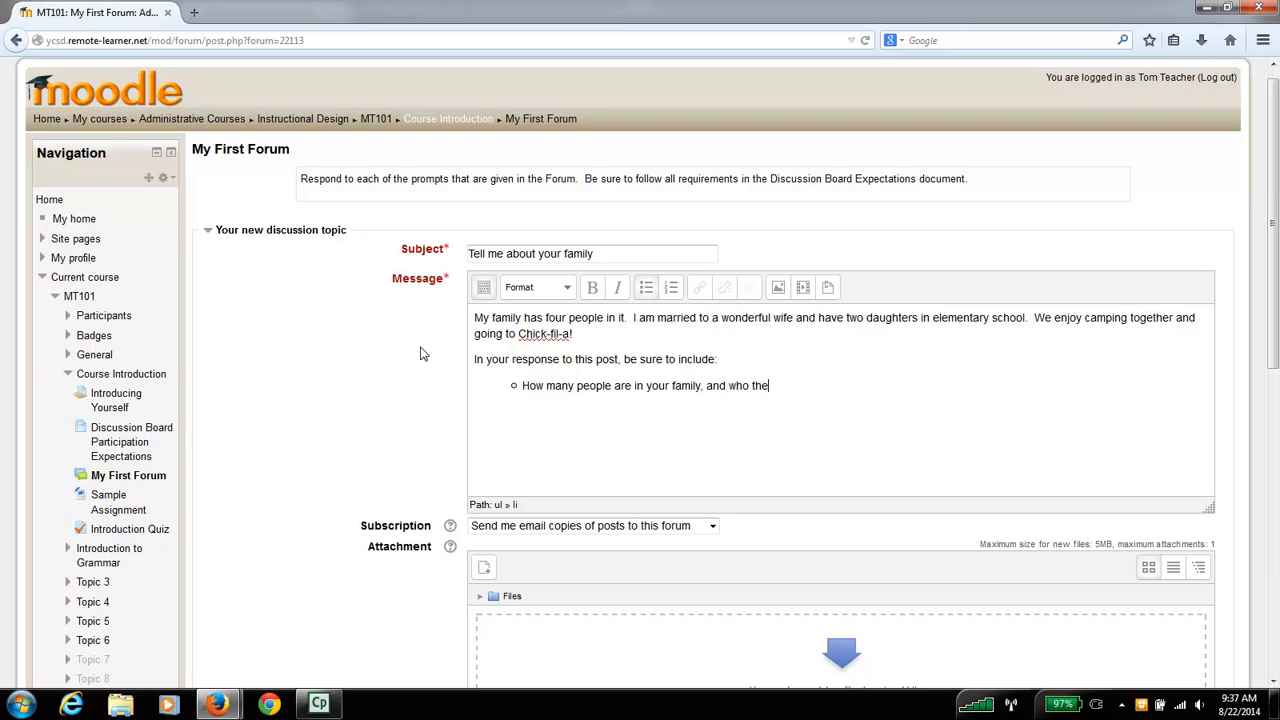
pyautogui.write('y are. ')
pyautogui.write('What is one thing y')
pyautogui.write('our famil')
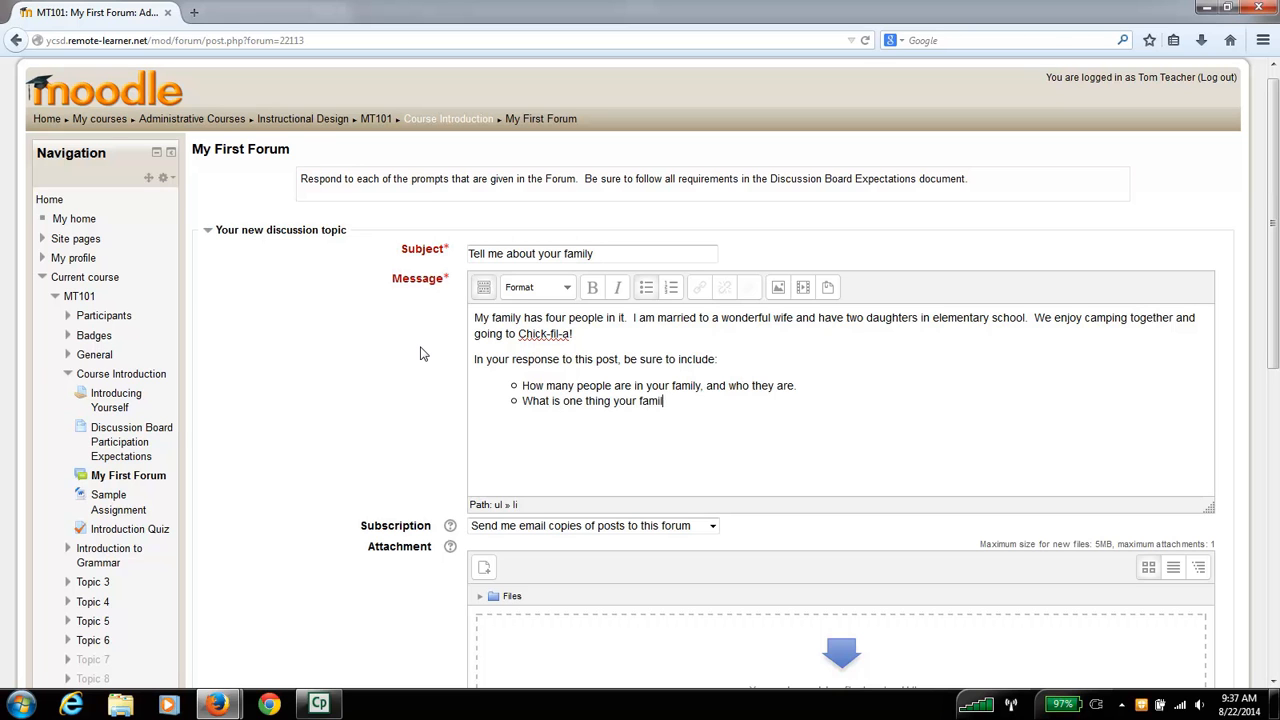
pyautogui.write('y likes to do together?')
# - Add the bullet "What is one thing your family likes to do together?" and end the first bullet with a question mark instead
pyautogui.press('BackSpace')
pyautogui.write('?')
# - Add a third bullet reading "What is one family motto your family subscribes to"
pyautogui.write('What is')
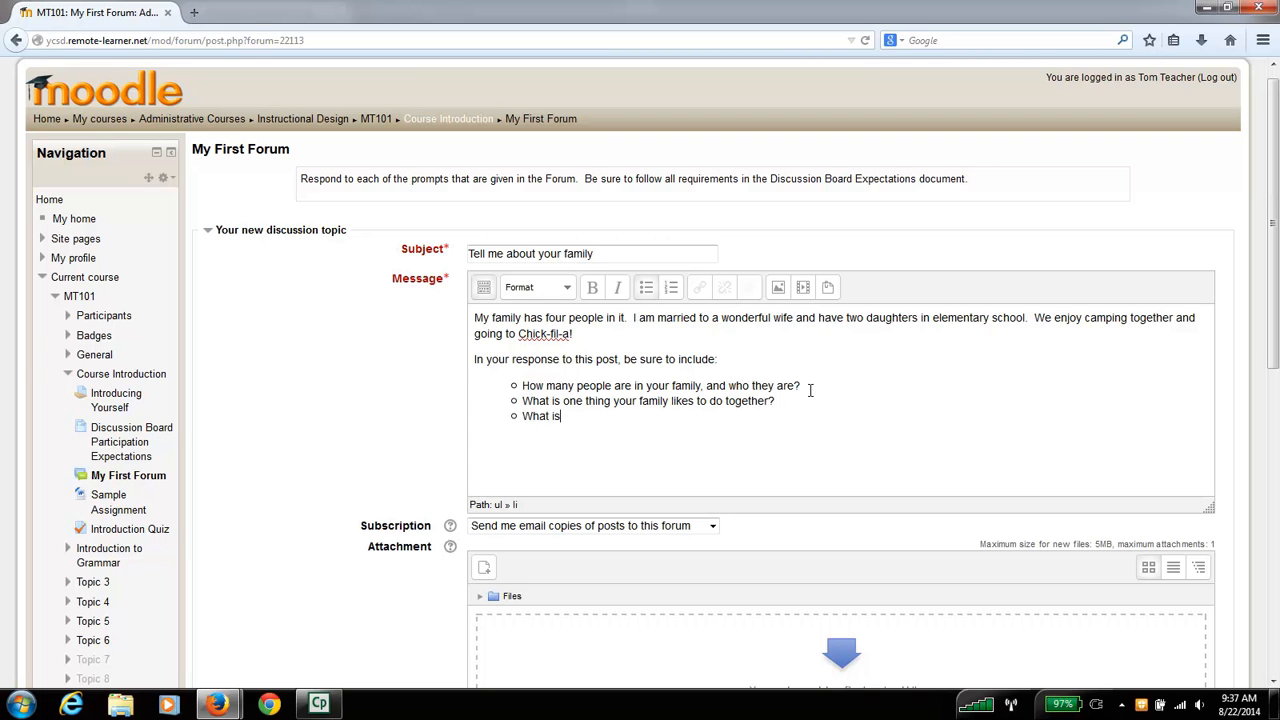
pyautogui.write(' one feat')
pyautogui.press('BackSpace')
pyautogui.press('BackSpace')
pyautogui.press('BackSpace')
pyautogui.write('amily motto')
pyautogui.write('your family ')
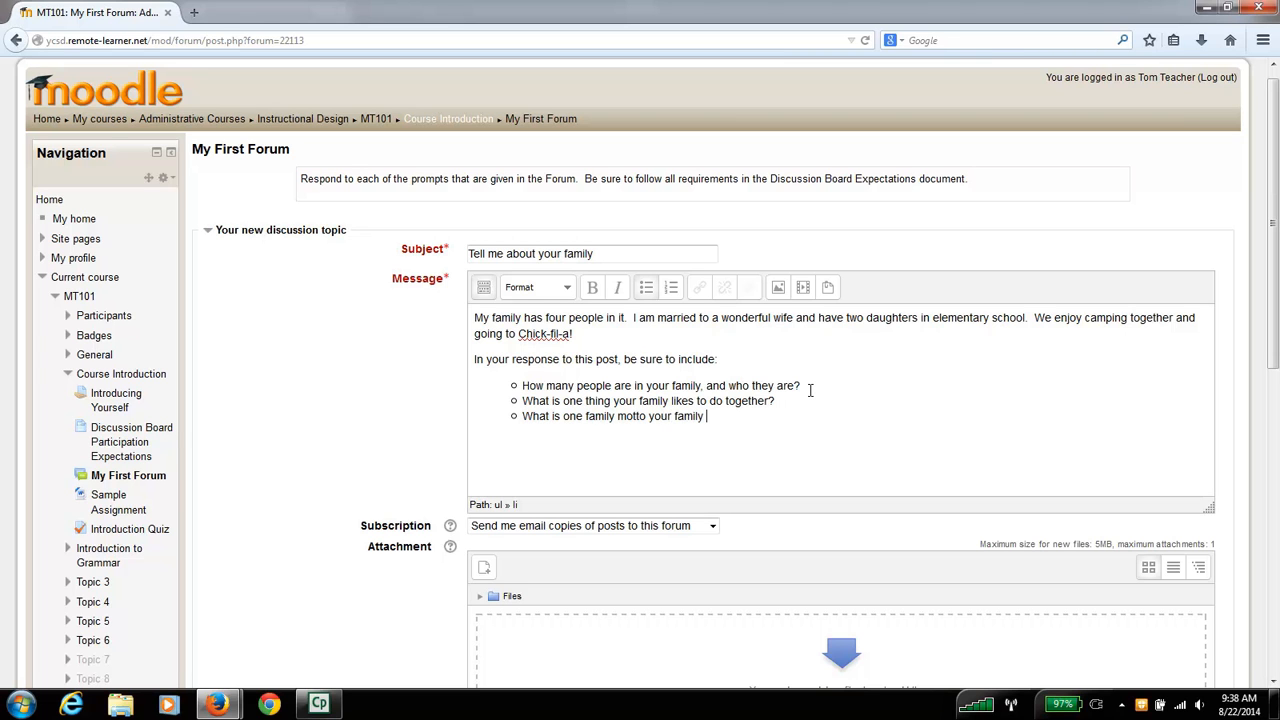
pyautogui.write('subscribes to (either ver')
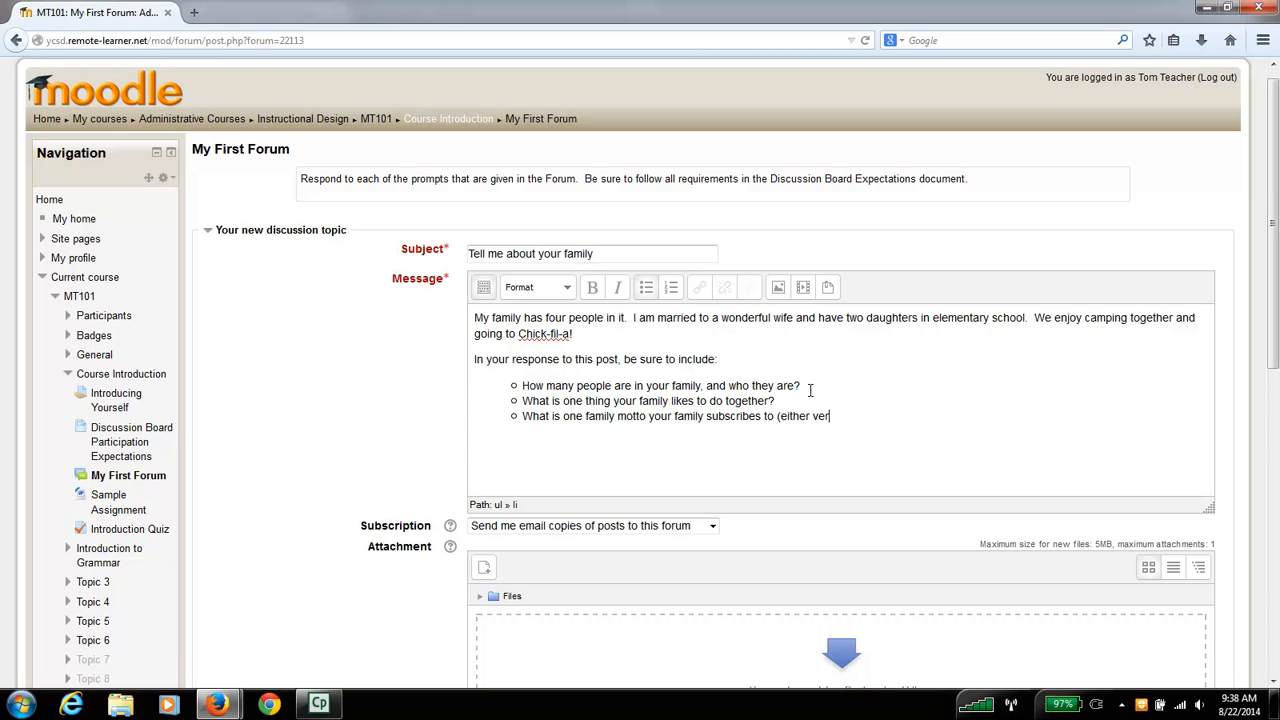
pyautogui.write('balized or not verbalized)')
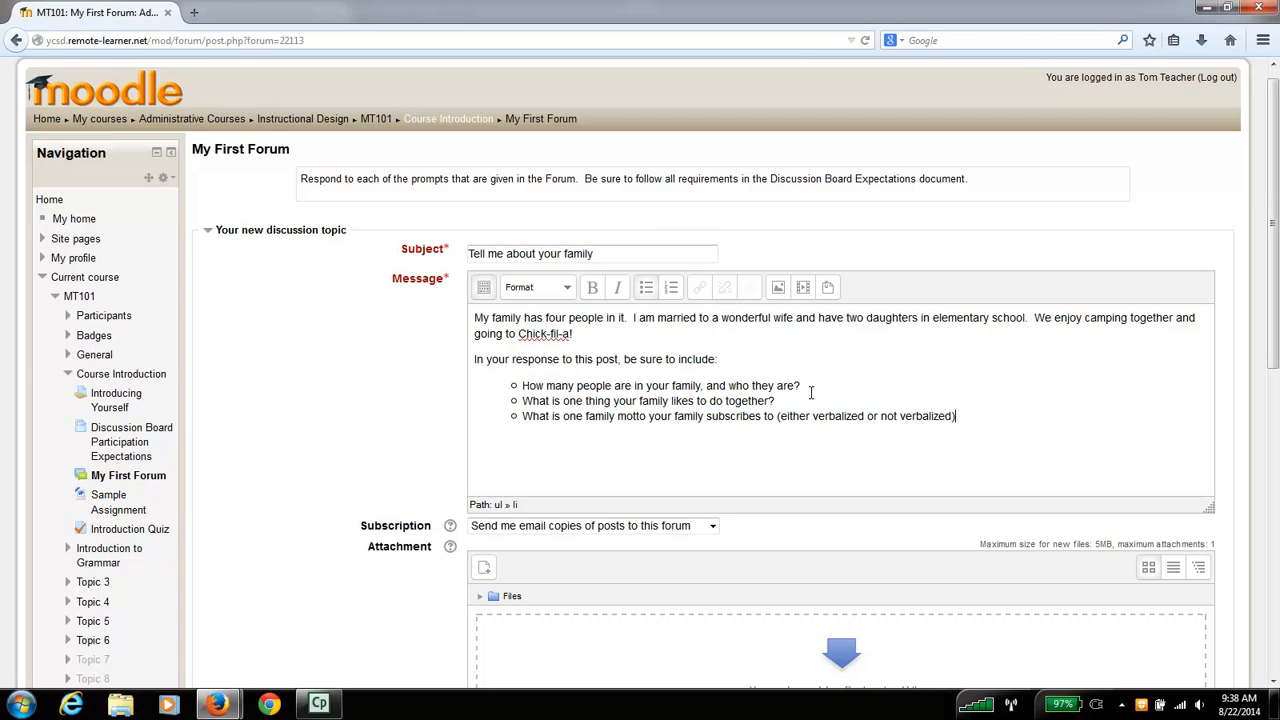
# - Complete the third bullet with "(either verbalized or not verbalized)?"
pyautogui.write('?')
# - Review the finished message and the topic's Subscription, Attachment and Mail now options
pyautogui.scroll(-2, 429, 400)
pyautogui.scroll(2, 429, 407)
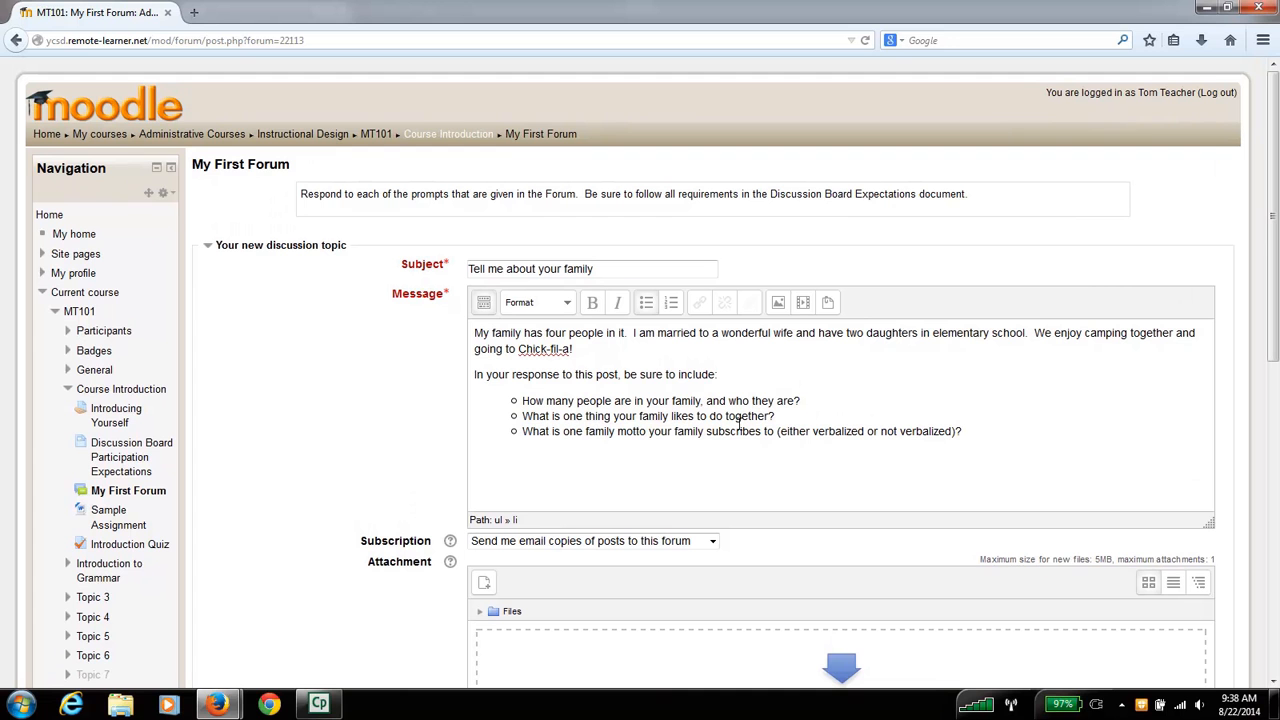
pyautogui.scroll(-2, 362, 422)
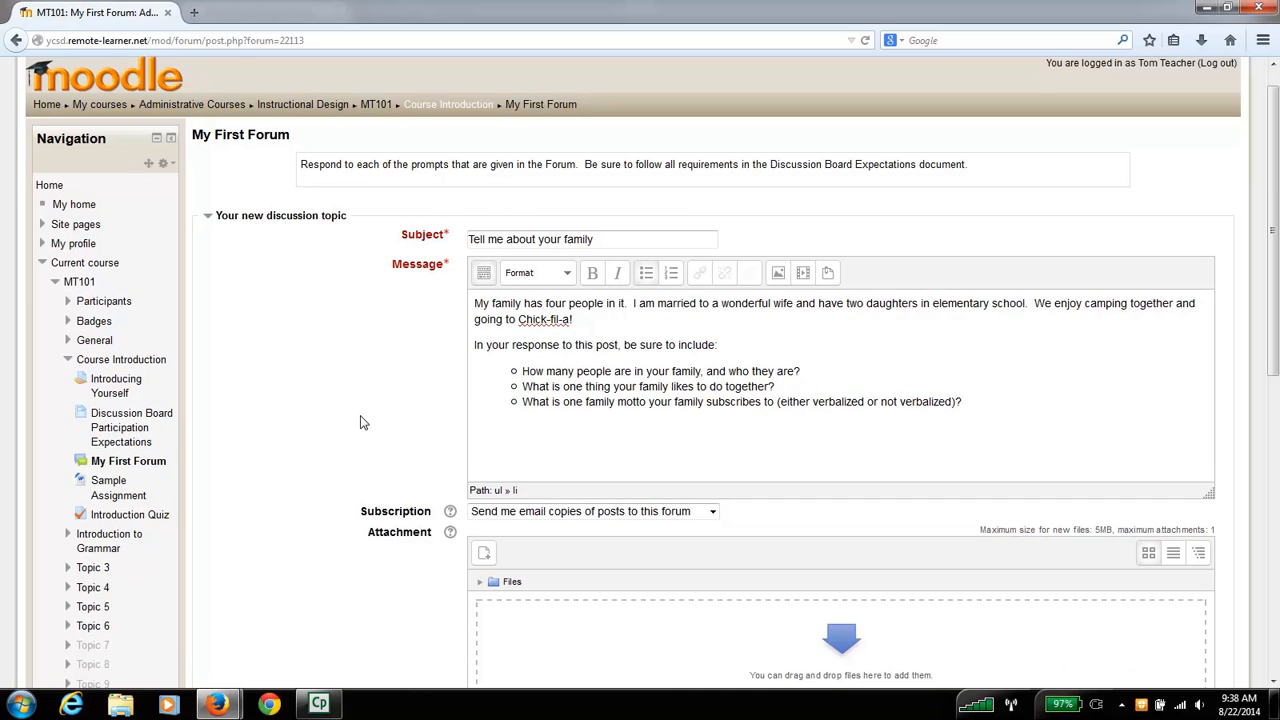
pyautogui.scroll(-2, 362, 422)
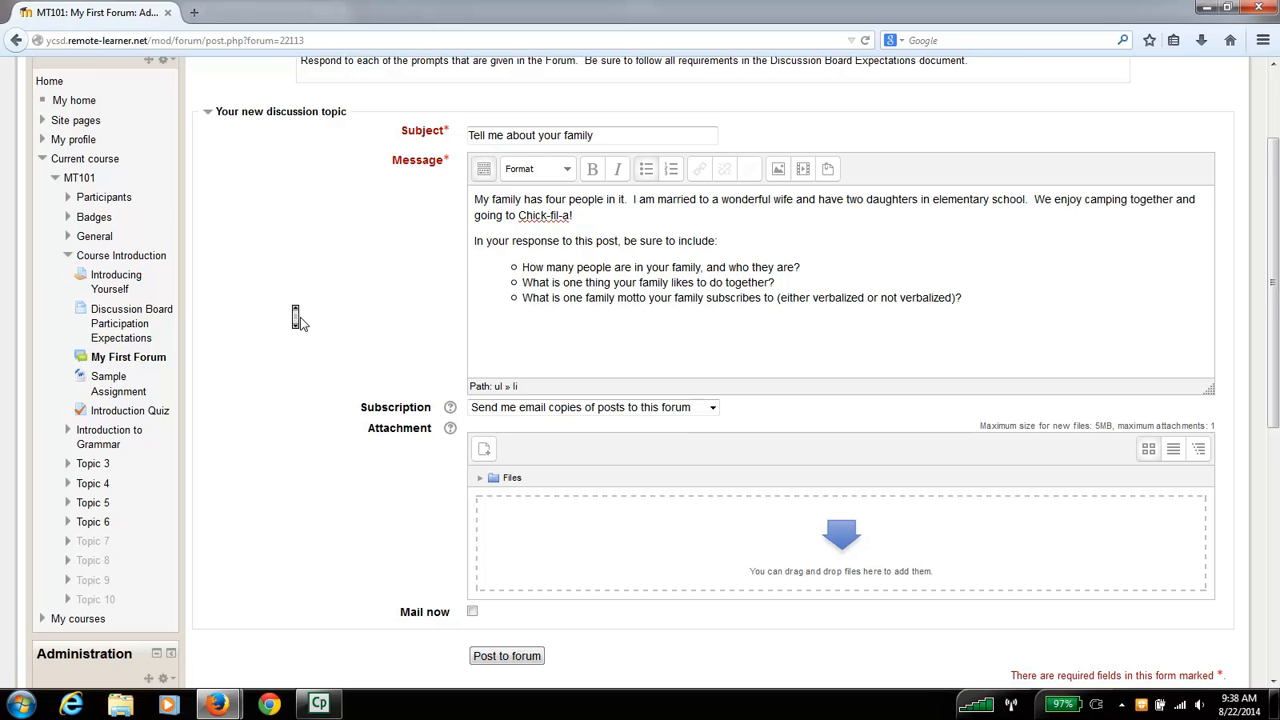
pyautogui.scroll(-1, 303, 324)
pyautogui.scroll(1, 303, 324)
pyautogui.scroll(-1, 303, 324)
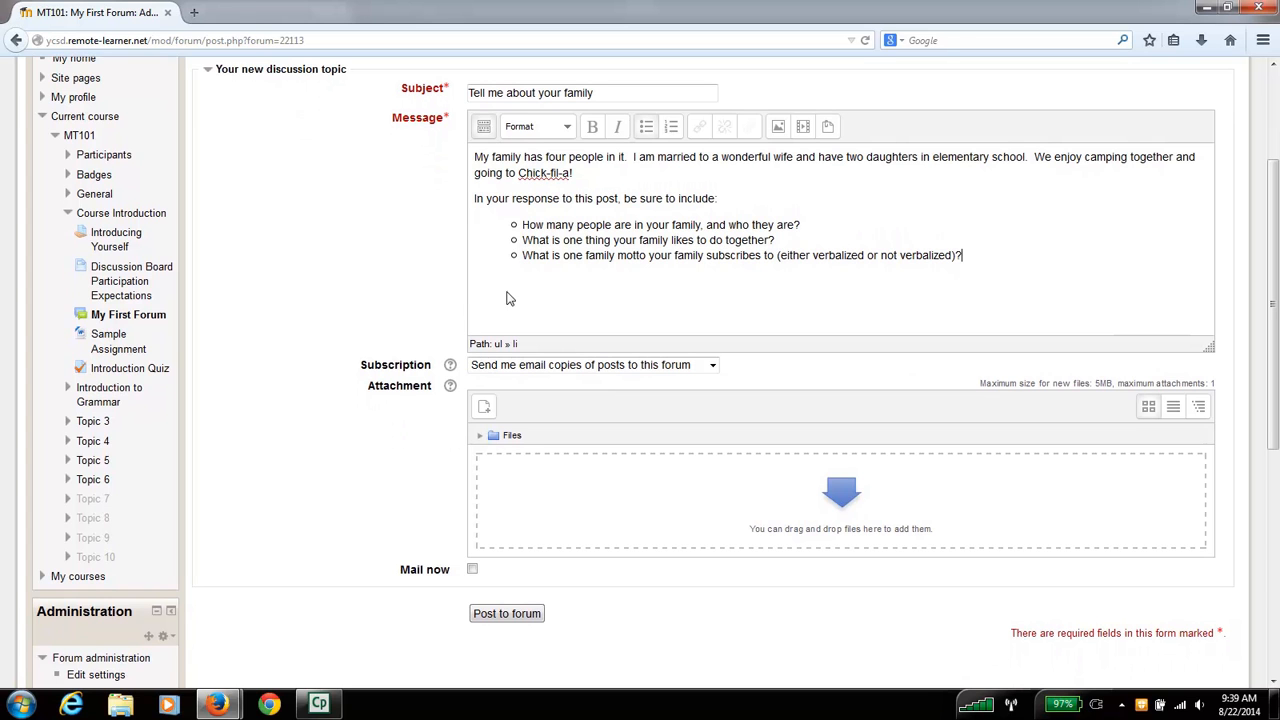
pyautogui.scroll(-2, 354, 345)
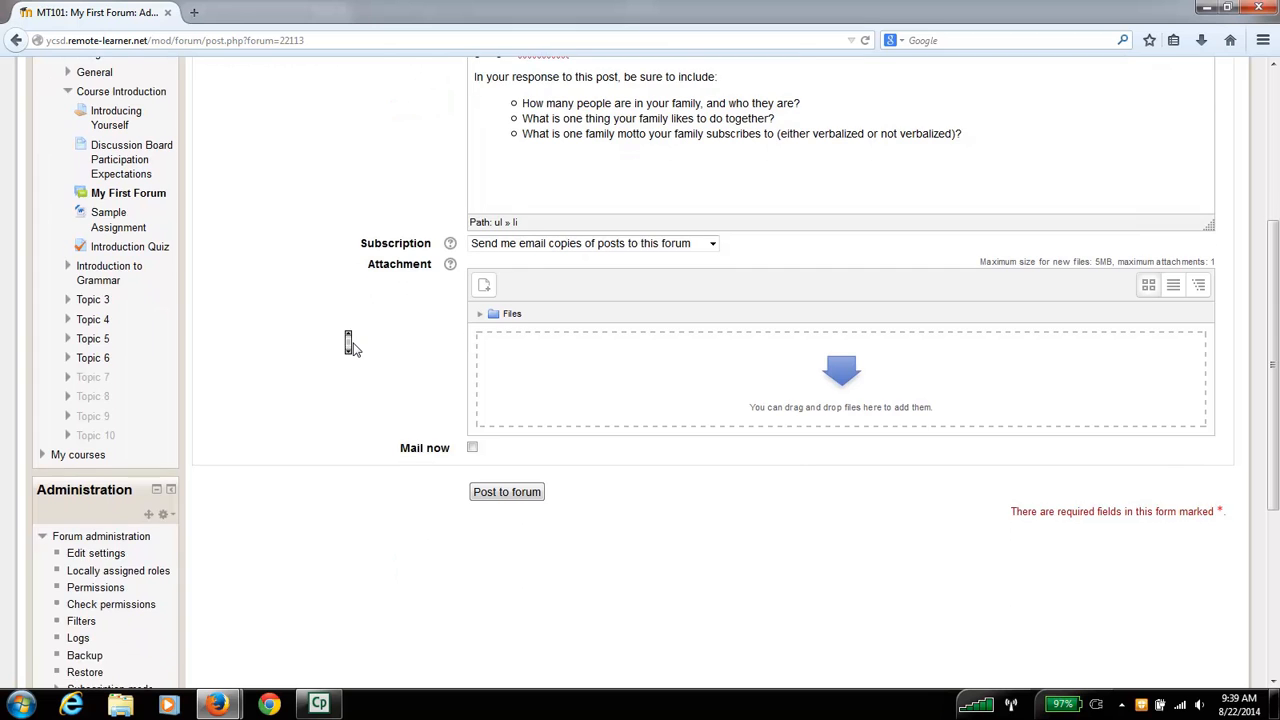
# - Post the new topic to the forum and continue to the forum's discussion list
pyautogui.scroll(3, 354, 349)
pyautogui.scroll(-1, 354, 349)
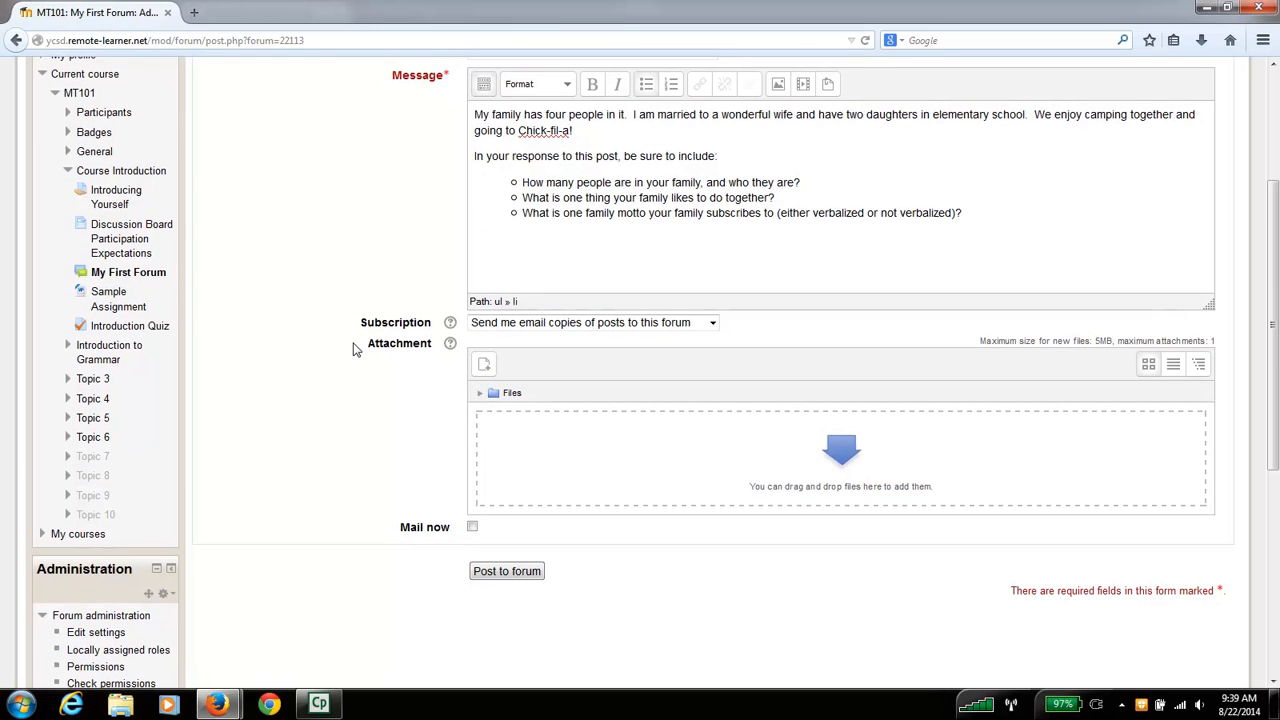
pyautogui.click(496, 572)
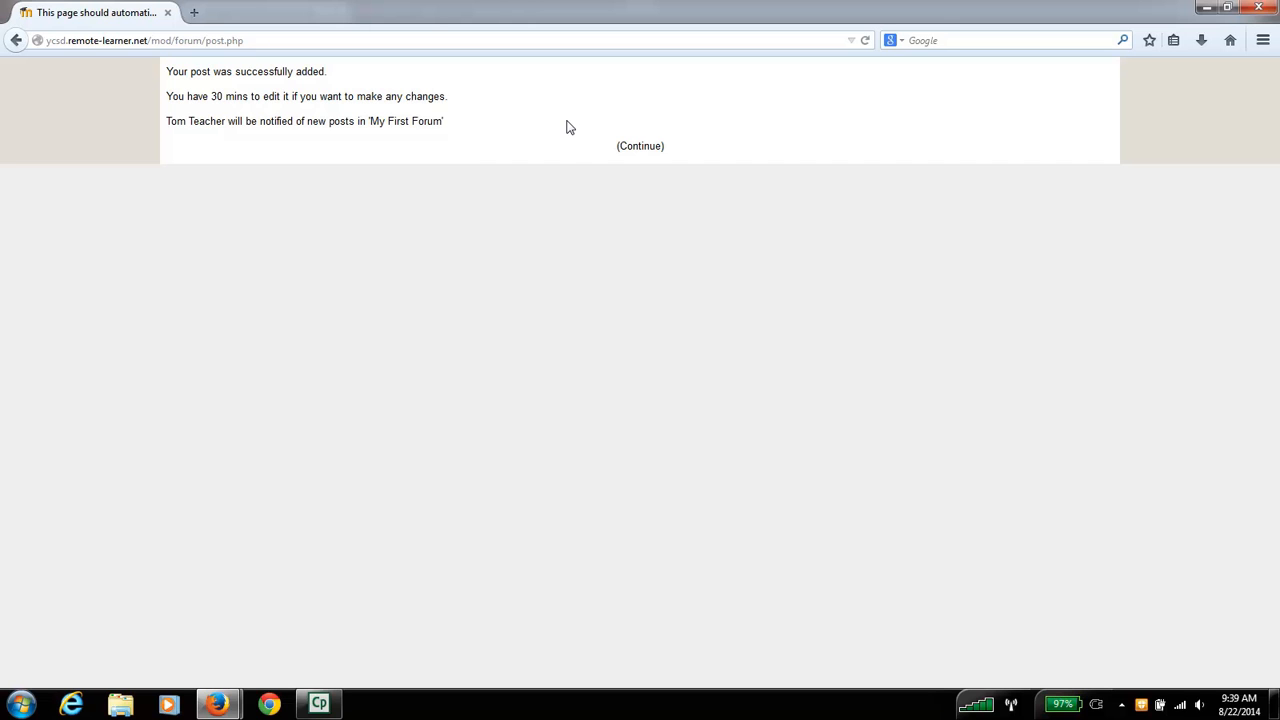
pyautogui.click(641, 149)
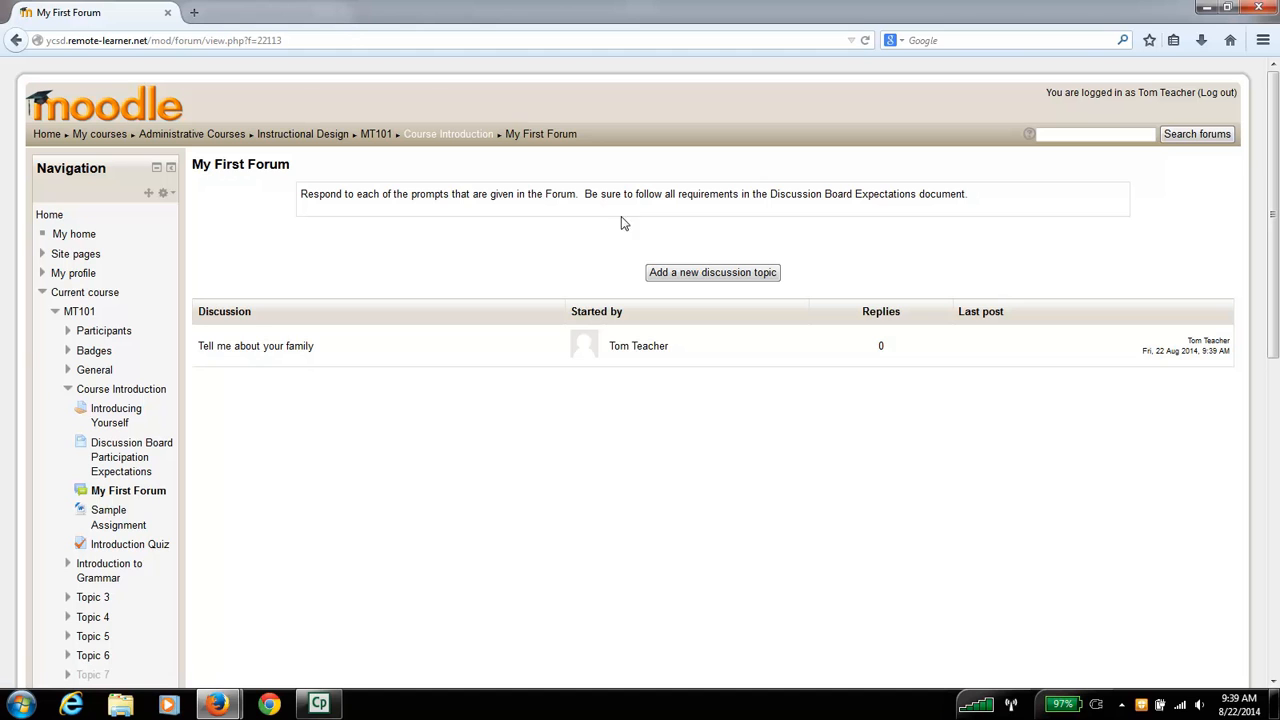
# - View the posted "Tell me about your family" discussion and return to My First Forum
pyautogui.click(277, 348)
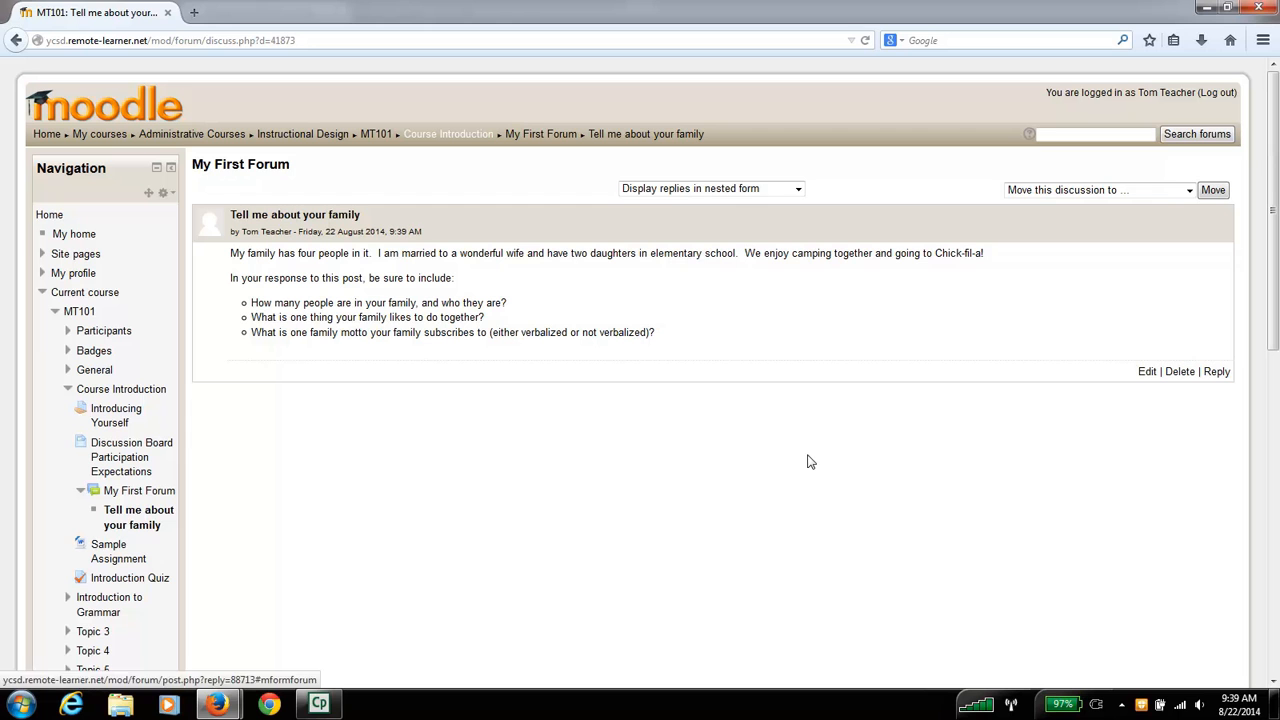
pyautogui.click(541, 134)
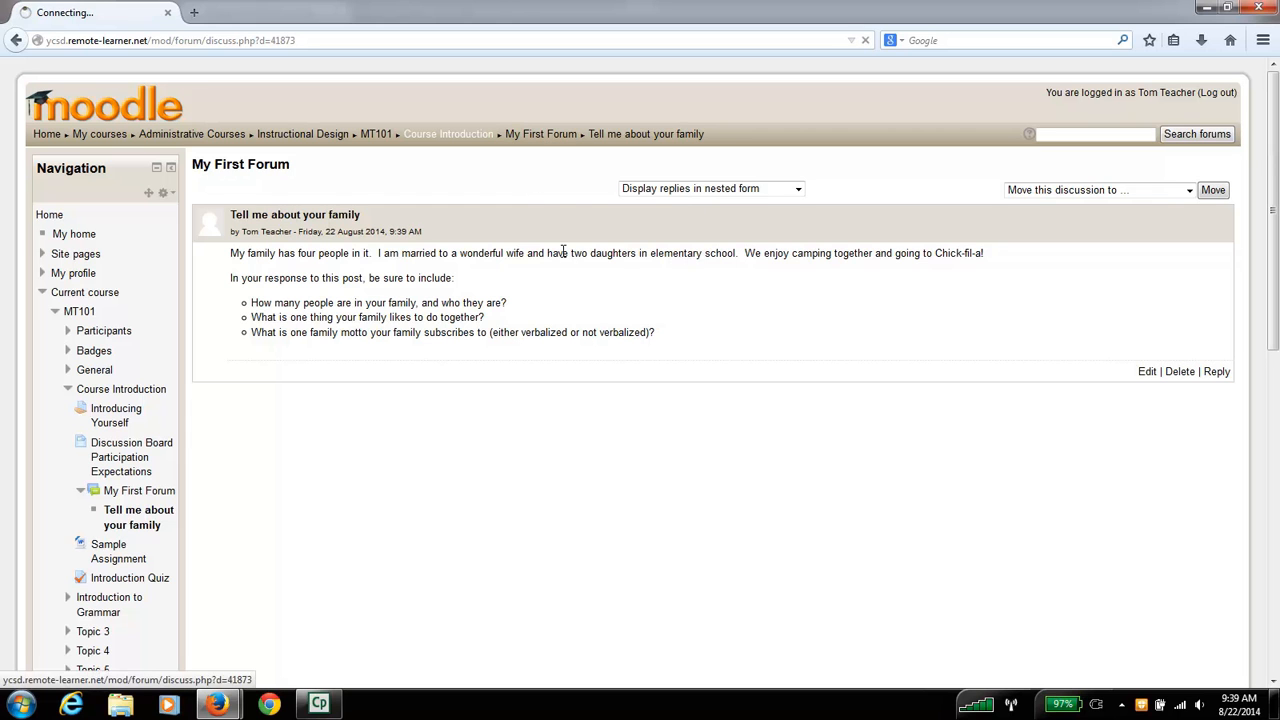